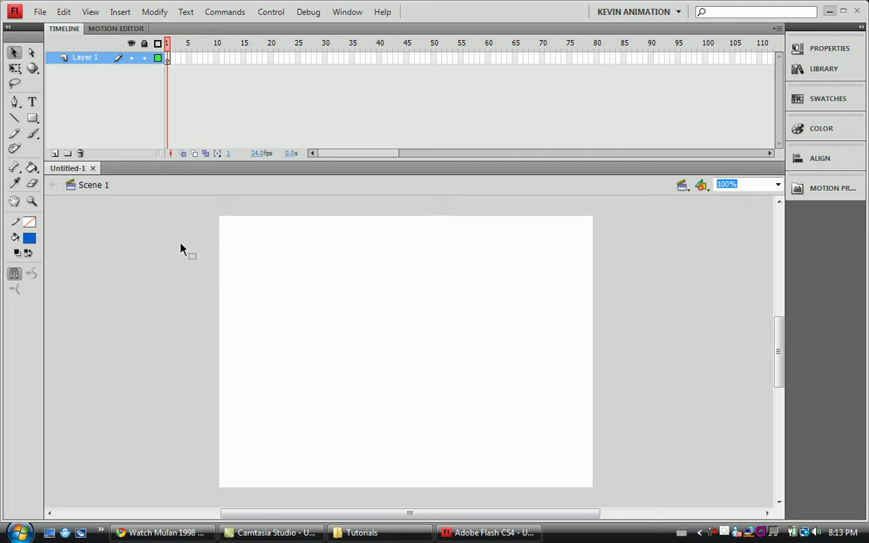
Rename Layer 1 as Box.
{"action": "double_click", "coordinate": [88, 59]}
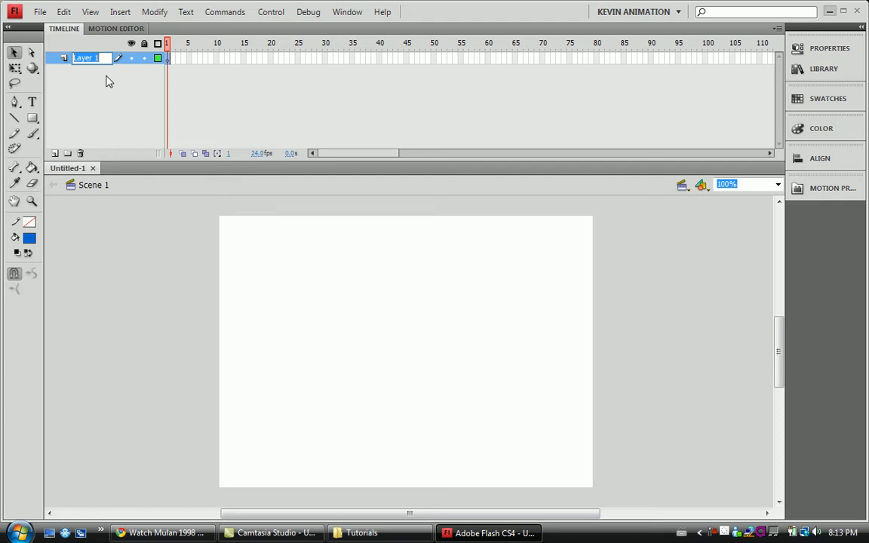
{"action": "type", "text": "Box"}
{"action": "key", "text": "Return"}
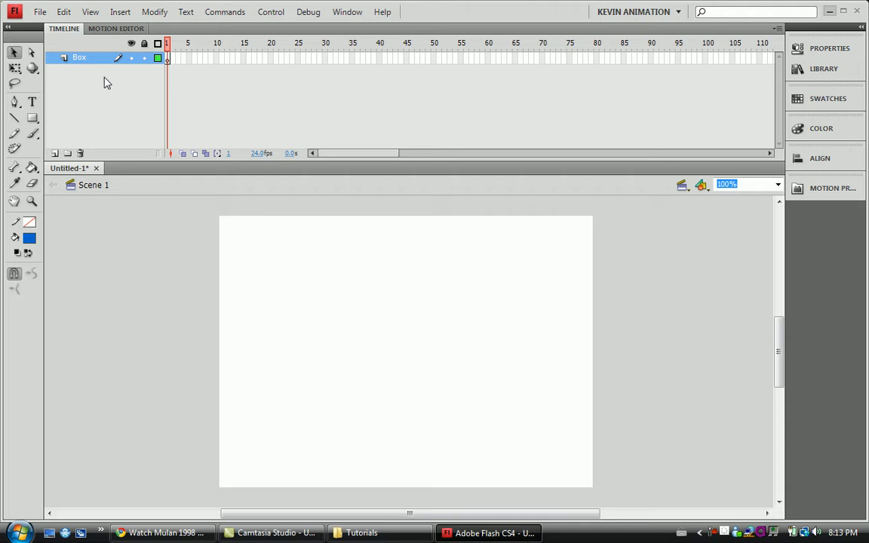
Draw a rectangle filled with the blue radial gradient near the stage's upper-left corner using the Rectangle tool.
{"action": "left_click", "coordinate": [31, 118]}
{"action": "left_click", "coordinate": [30, 238]}
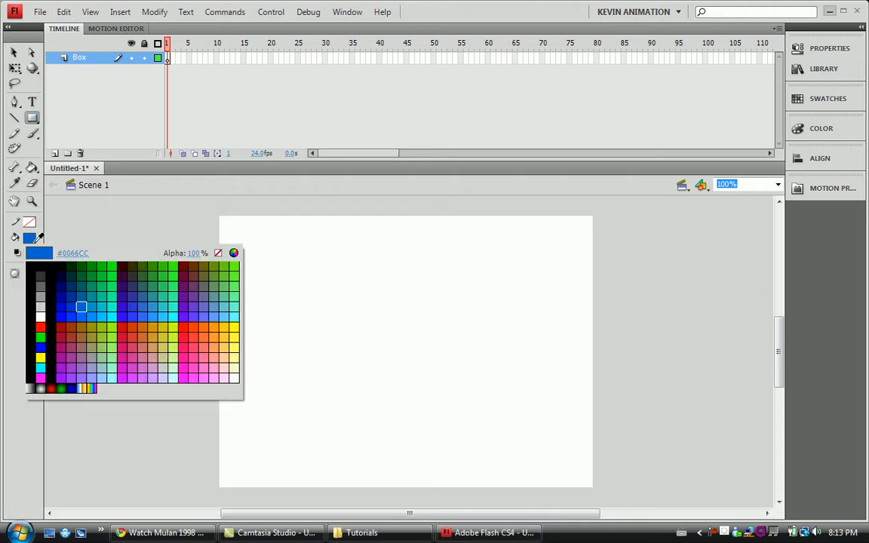
{"action": "left_click", "coordinate": [73, 385]}
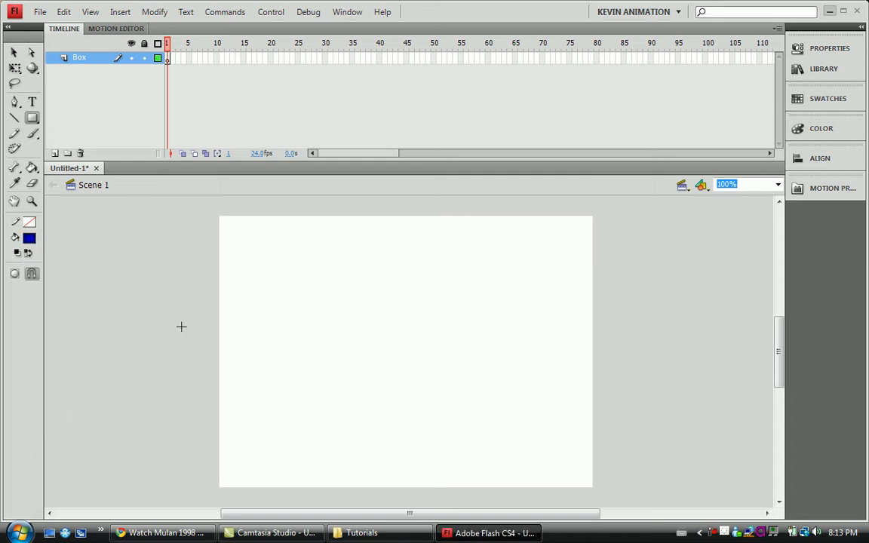
{"action": "left_click_drag", "start_coordinate": [237, 232], "coordinate": [322, 276]}
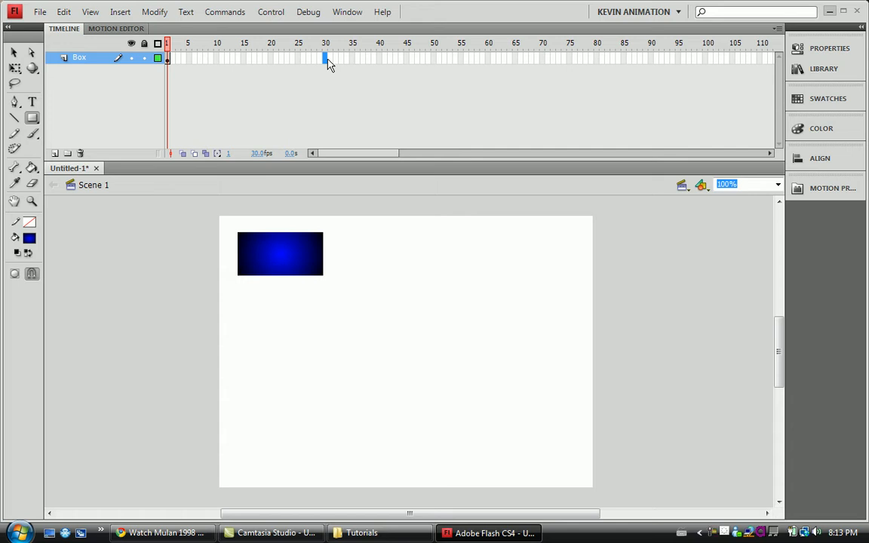
Insert a keyframe at frame 30 and move the box to the stage's lower-right corner with the Free Transform tool.
{"action": "key", "text": "F6"}
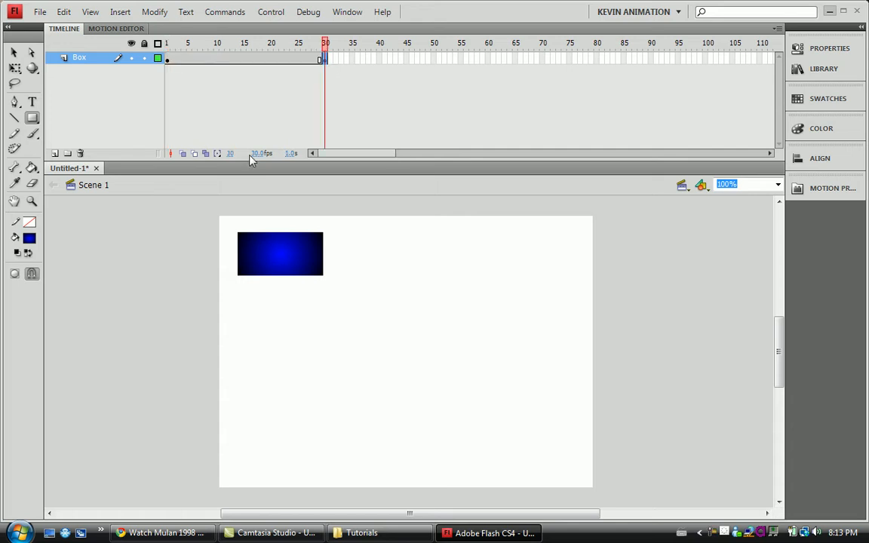
{"action": "left_click", "coordinate": [14, 68]}
{"action": "left_click_drag", "start_coordinate": [264, 241], "coordinate": [527, 451]}
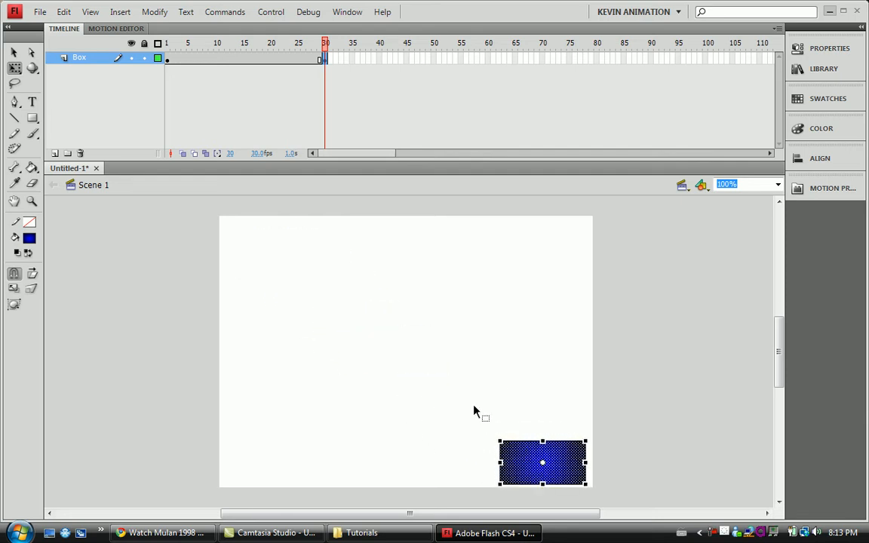
Compare the box's position at frames 1 and 30 and play the untweened animation.
{"action": "left_click", "coordinate": [170, 68]}
{"action": "left_click", "coordinate": [326, 66]}
{"action": "key", "text": "Return"}
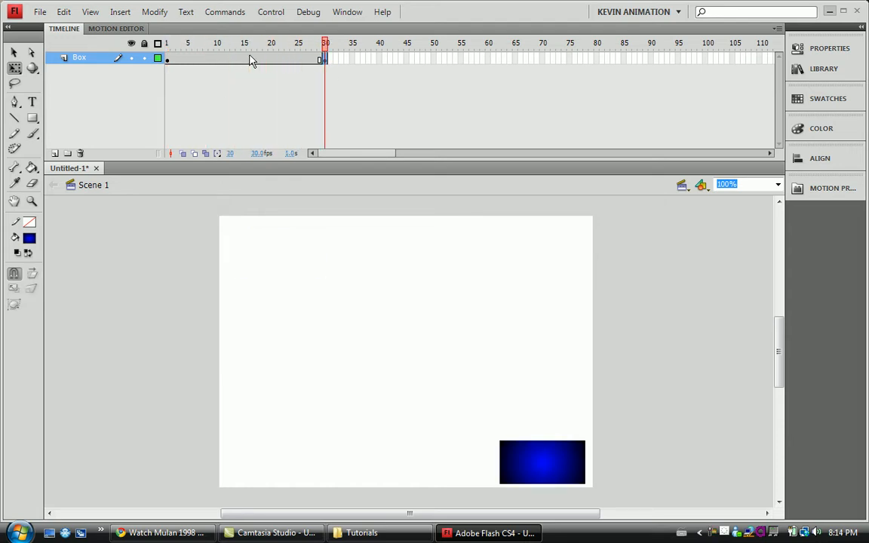
{"action": "key", "text": "Return"}
Create a classic tween between the keyframes at frames 1 and 30 and play it.
{"action": "right_click", "coordinate": [270, 58]}
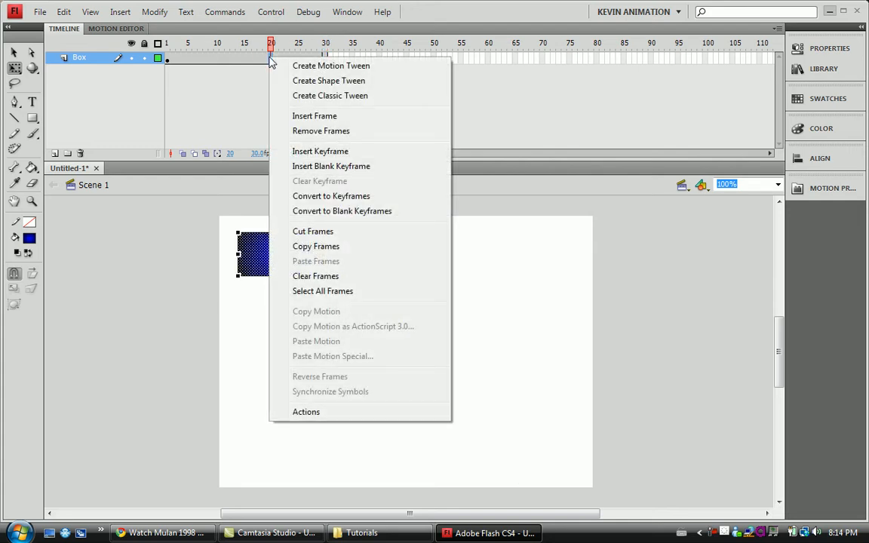
{"action": "left_click", "coordinate": [312, 96]}
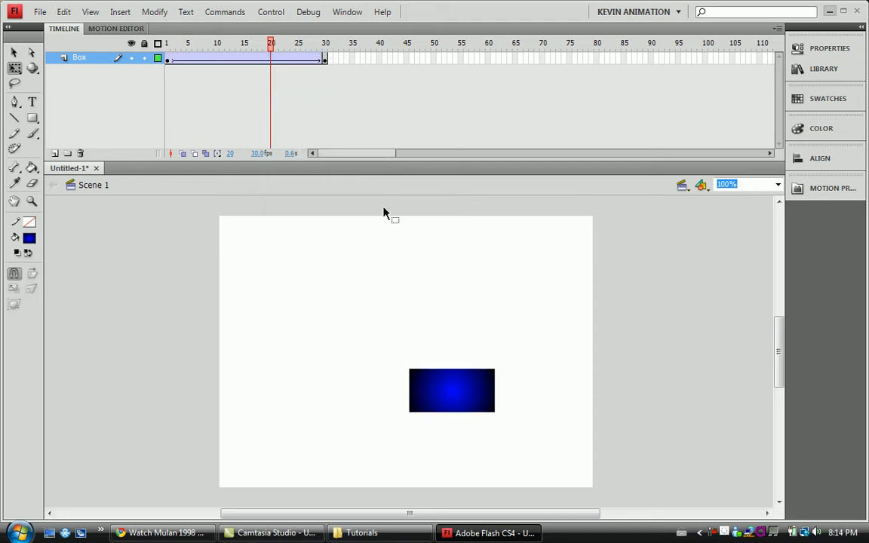
{"action": "key", "text": "Return"}
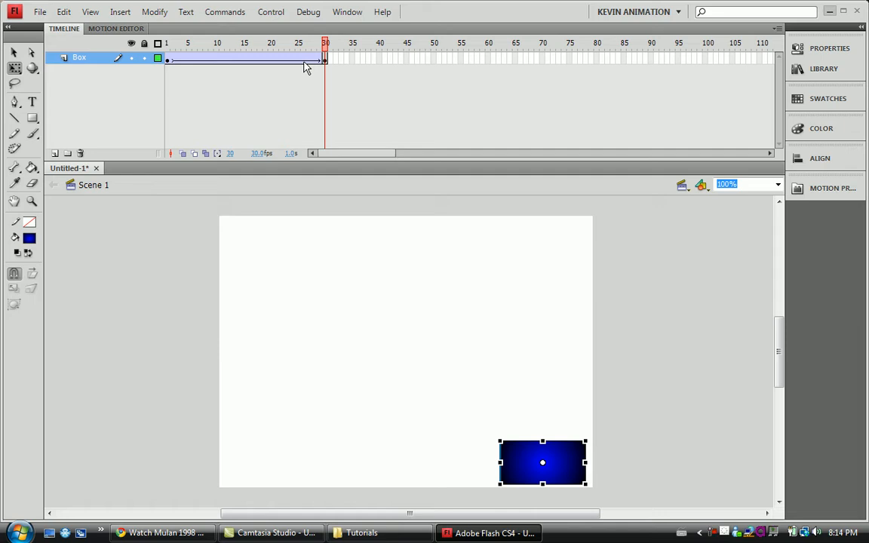
Remove all frames after frame 1 on the Box layer and remove the tween from frame 1.
{"action": "left_click_drag", "start_coordinate": [324, 62], "coordinate": [172, 63]}
{"action": "left_click", "coordinate": [185, 67]}
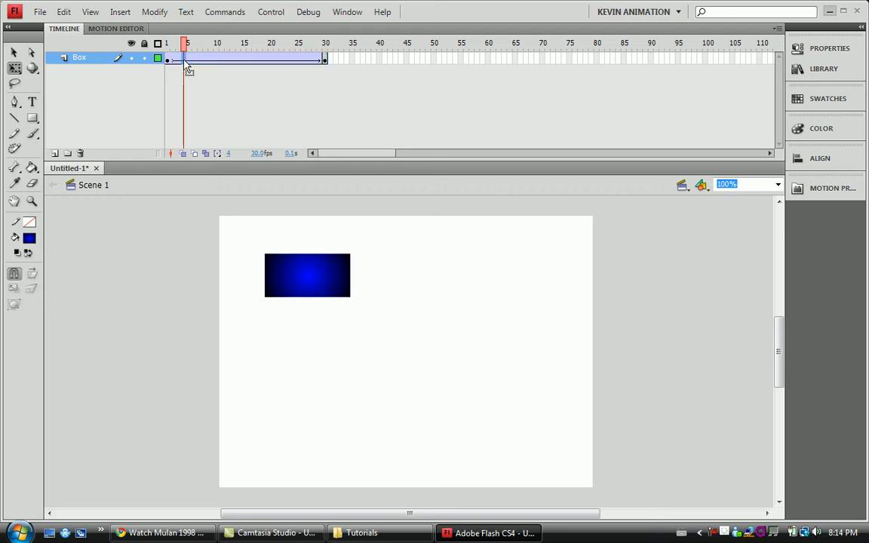
{"action": "left_click_drag", "start_coordinate": [326, 64], "coordinate": [170, 62]}
{"action": "right_click", "coordinate": [193, 65]}
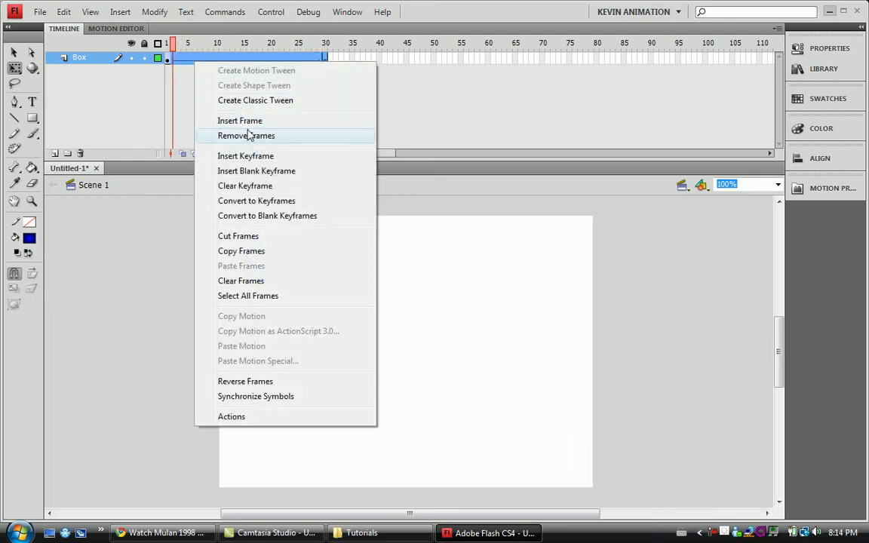
{"action": "left_click", "coordinate": [243, 133]}
{"action": "right_click", "coordinate": [169, 58]}
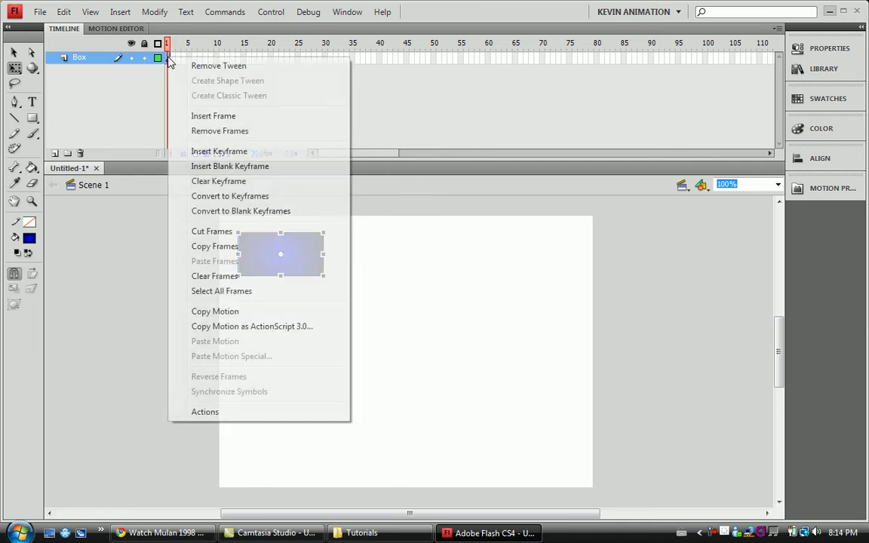
{"action": "left_click", "coordinate": [193, 65]}
{"action": "left_click", "coordinate": [193, 72]}
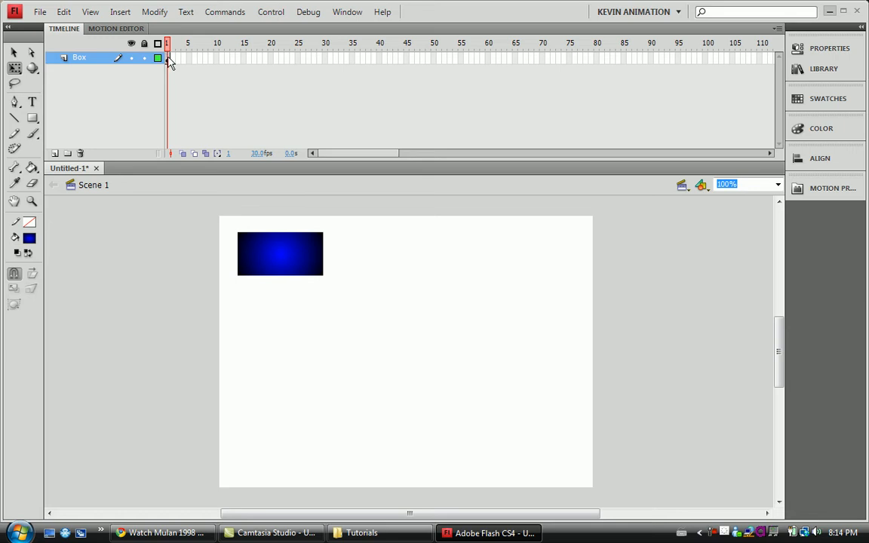
Create a motion tween from frame 1 of the Box layer and move the box near the stage's lower-right corner at frame 30.
{"action": "right_click", "coordinate": [169, 59]}
{"action": "left_click", "coordinate": [216, 69]}
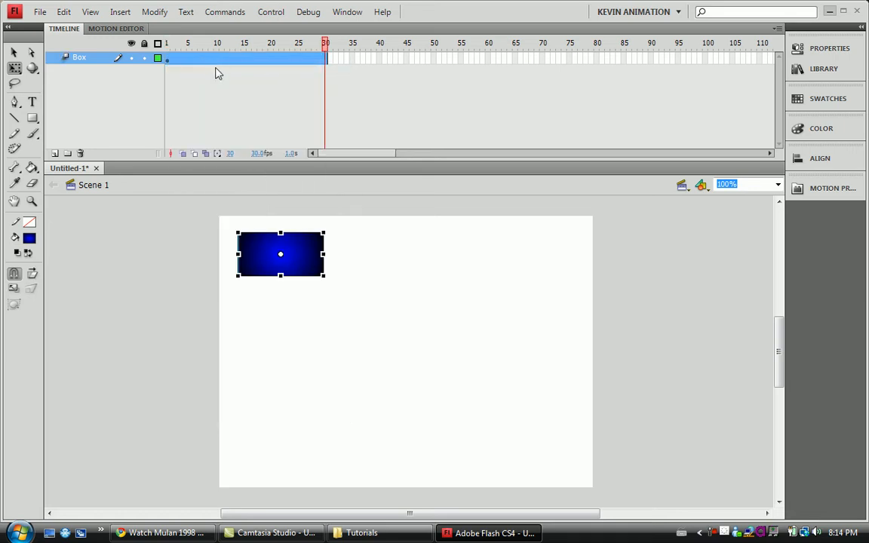
{"action": "left_click", "coordinate": [286, 141]}
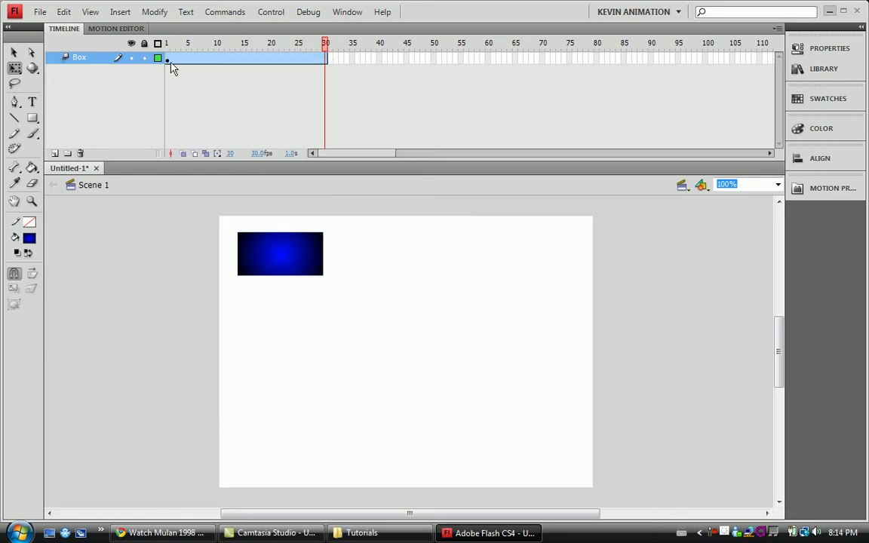
{"action": "left_click", "coordinate": [326, 57]}
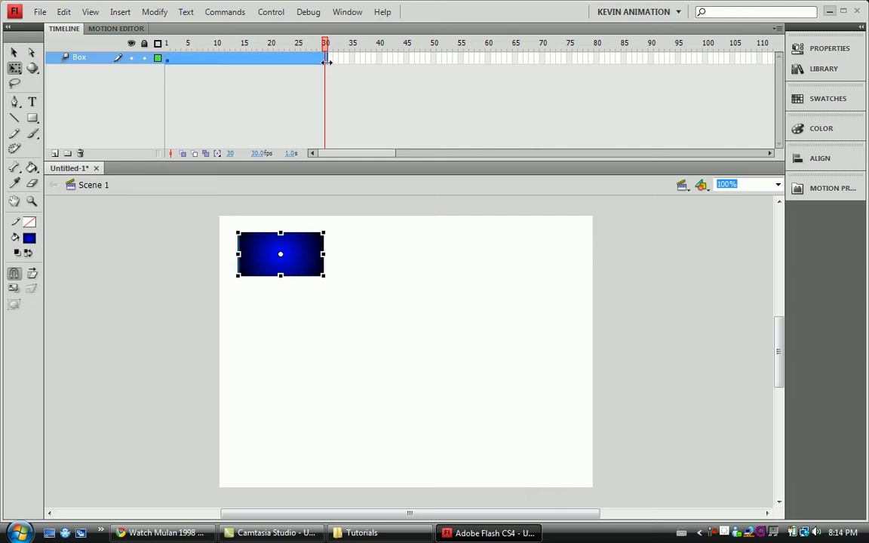
{"action": "left_click", "coordinate": [348, 91]}
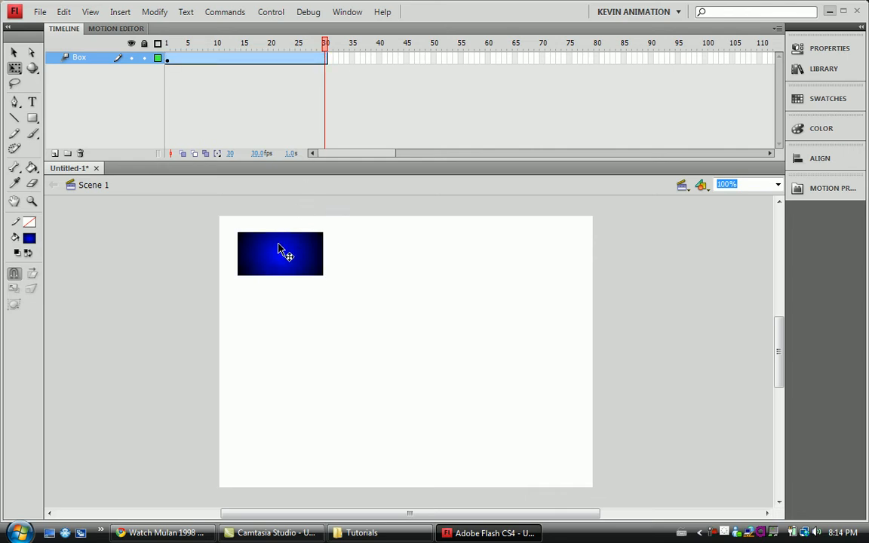
{"action": "left_click_drag", "start_coordinate": [279, 249], "coordinate": [529, 448]}
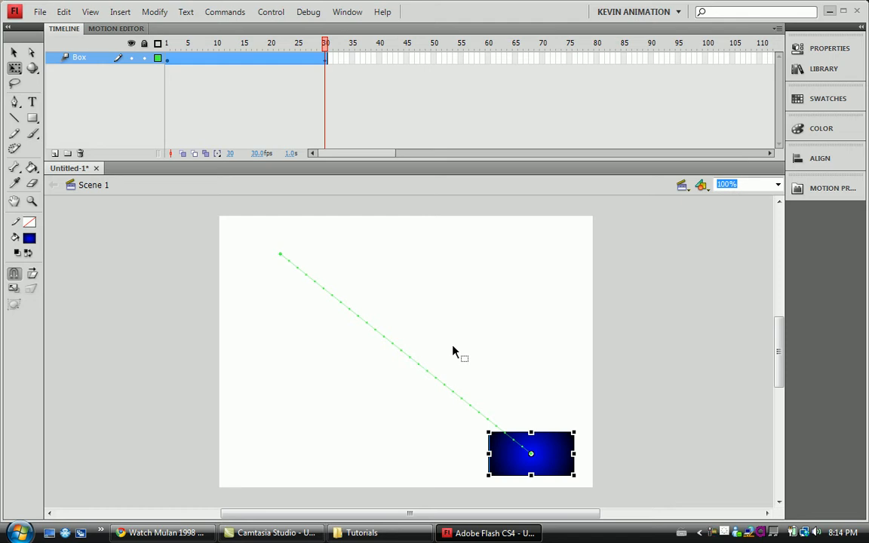
Test the movie to watch the box travel along the straight motion path, and close the preview.
{"action": "key", "text": "ctrl+Return"}
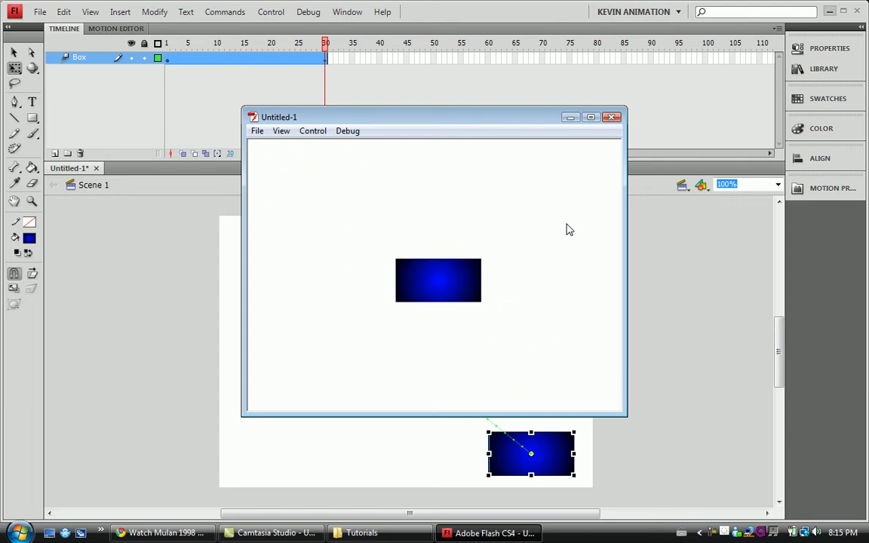
{"action": "left_click", "coordinate": [611, 117]}
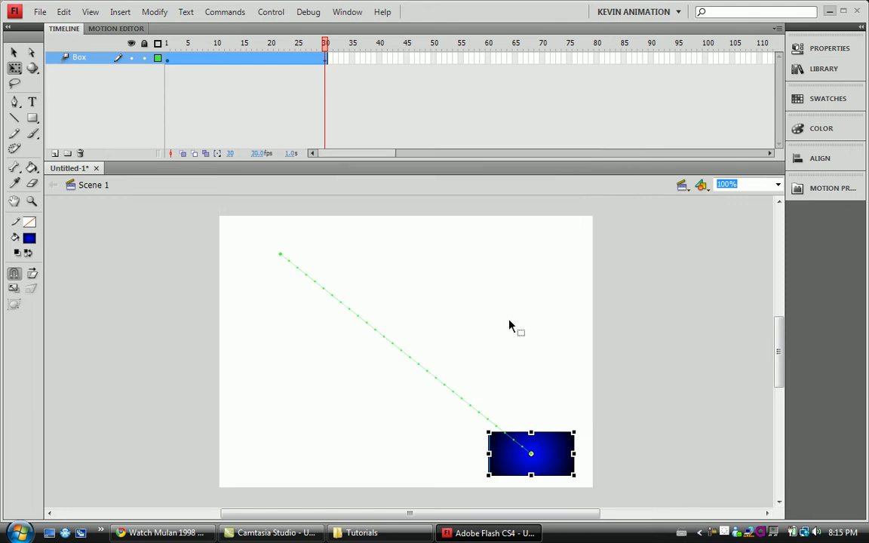
{"action": "left_click_drag", "start_coordinate": [435, 381], "coordinate": [445, 373]}
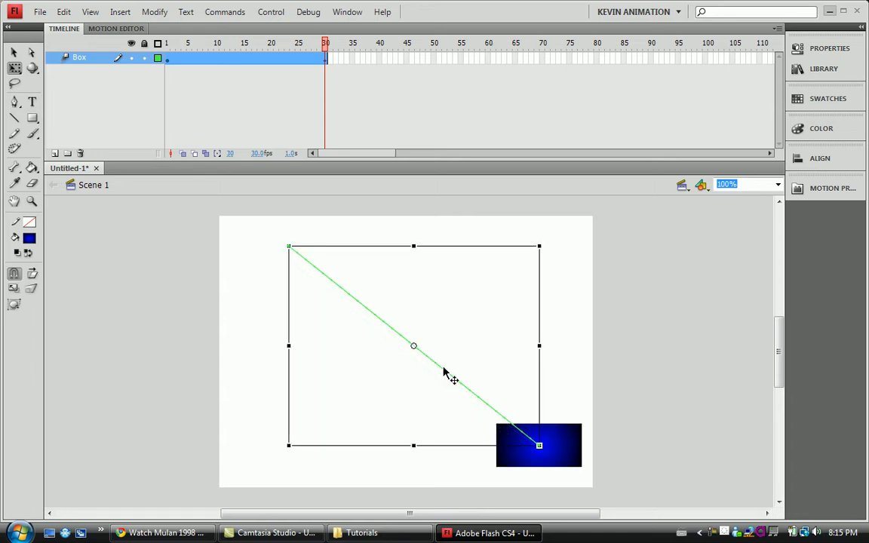
{"action": "key", "text": "ctrl+z"}
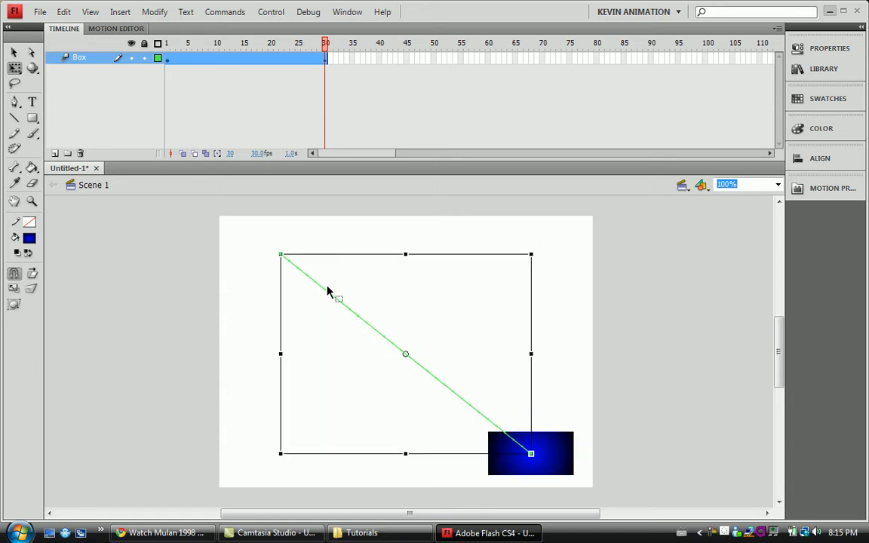
{"action": "left_click", "coordinate": [207, 275]}
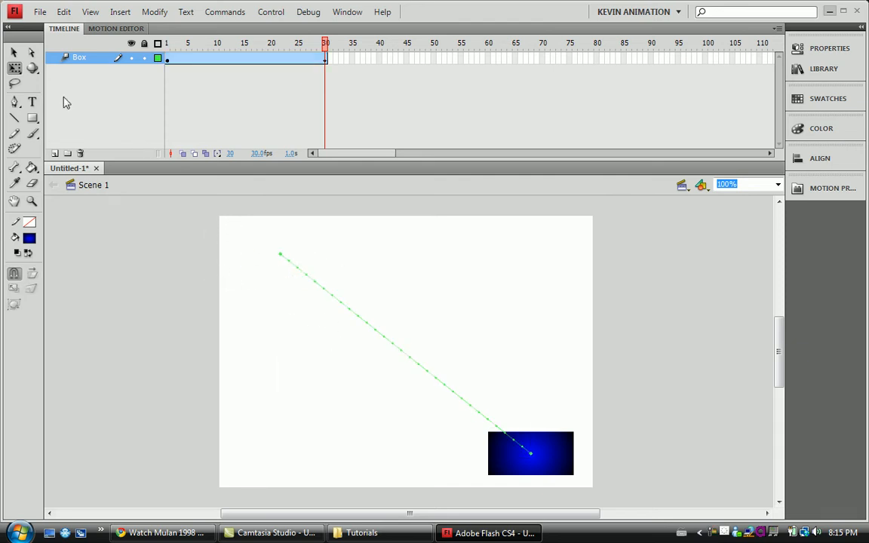
Bend the straight motion path into a smooth curve bowing toward the stage's lower-left corner with the Selection tool.
{"action": "left_click", "coordinate": [32, 201]}
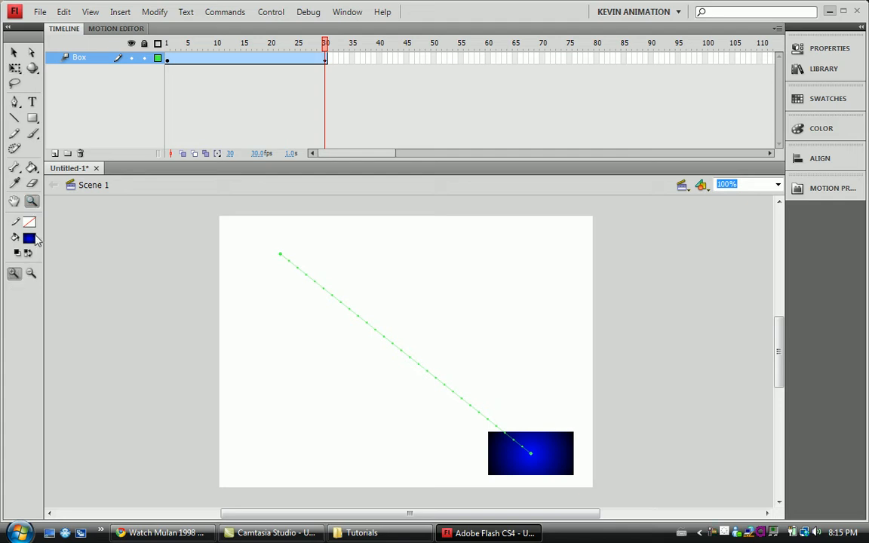
{"action": "left_click_drag", "start_coordinate": [271, 246], "coordinate": [431, 369]}
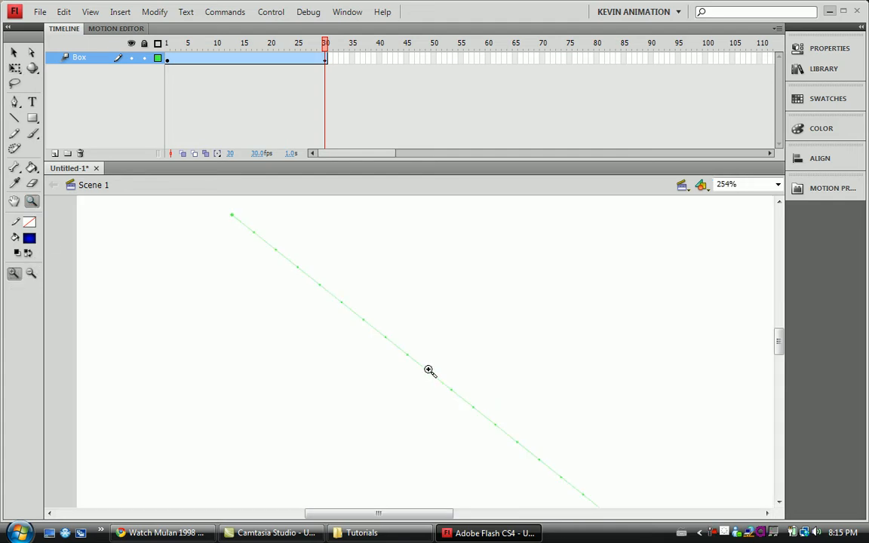
{"action": "left_click", "coordinate": [15, 54]}
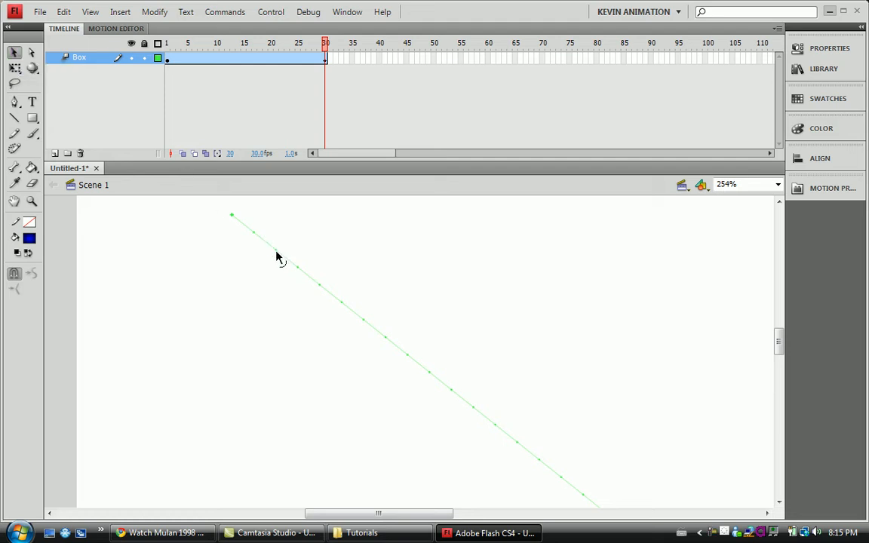
{"action": "left_click_drag", "start_coordinate": [276, 257], "coordinate": [241, 305]}
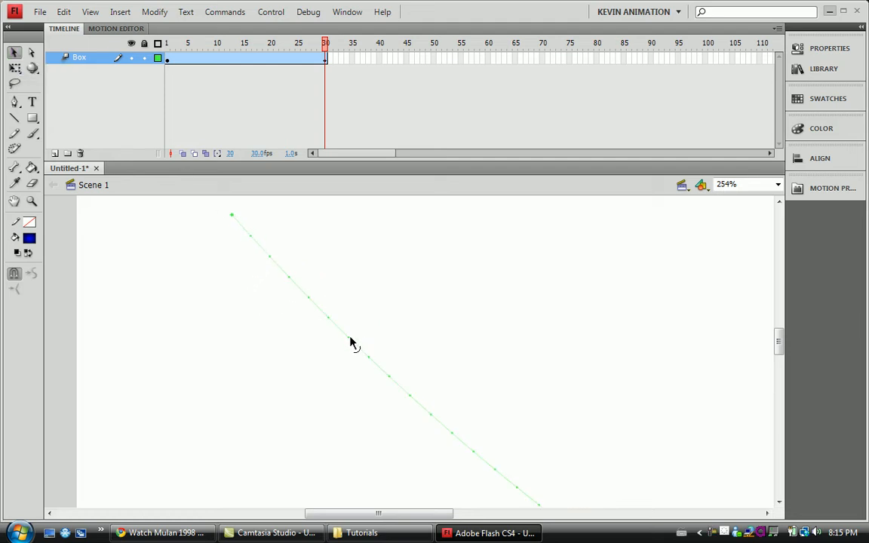
{"action": "left_click_drag", "start_coordinate": [351, 342], "coordinate": [332, 387]}
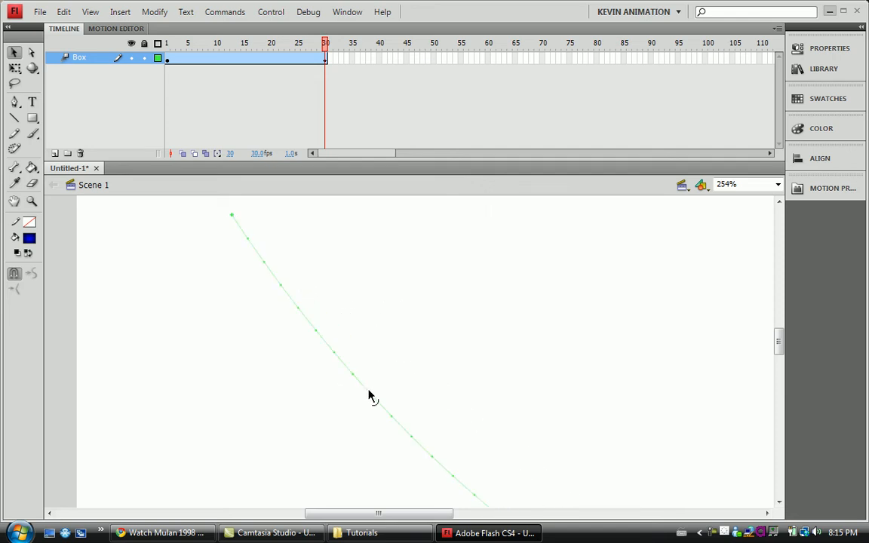
{"action": "left_click_drag", "start_coordinate": [781, 338], "coordinate": [781, 366]}
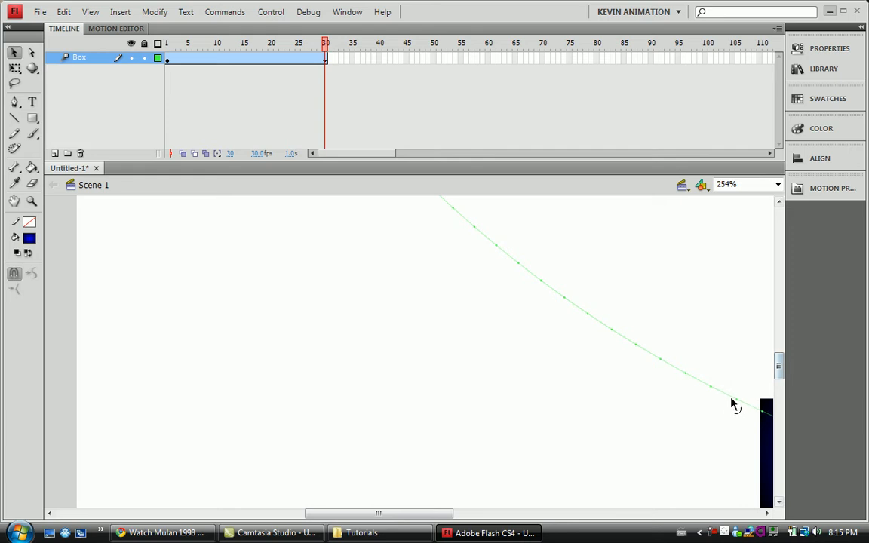
{"action": "left_click_drag", "start_coordinate": [733, 403], "coordinate": [688, 462]}
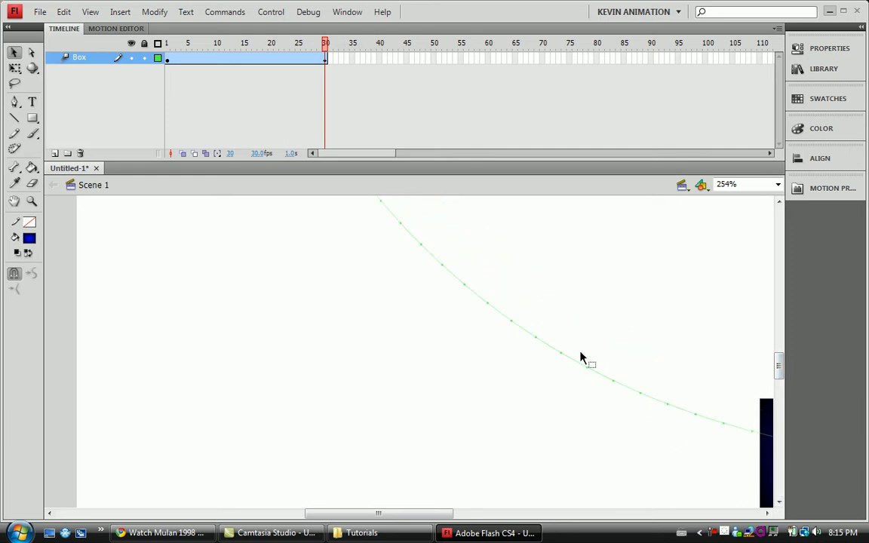
{"action": "left_click_drag", "start_coordinate": [544, 351], "coordinate": [510, 402]}
Test the movie to watch the box follow the curved motion path, and close the preview.
{"action": "key", "text": "ctrl+Return"}
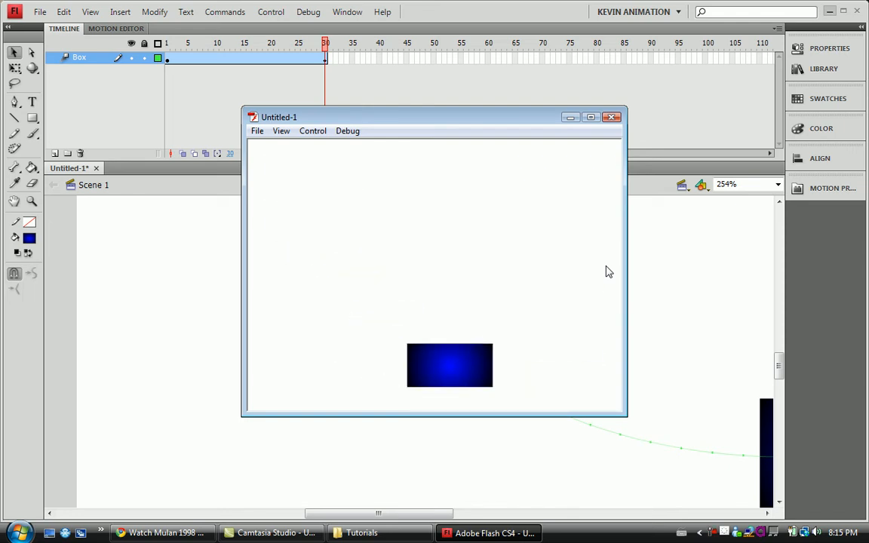
{"action": "left_click", "coordinate": [612, 118]}
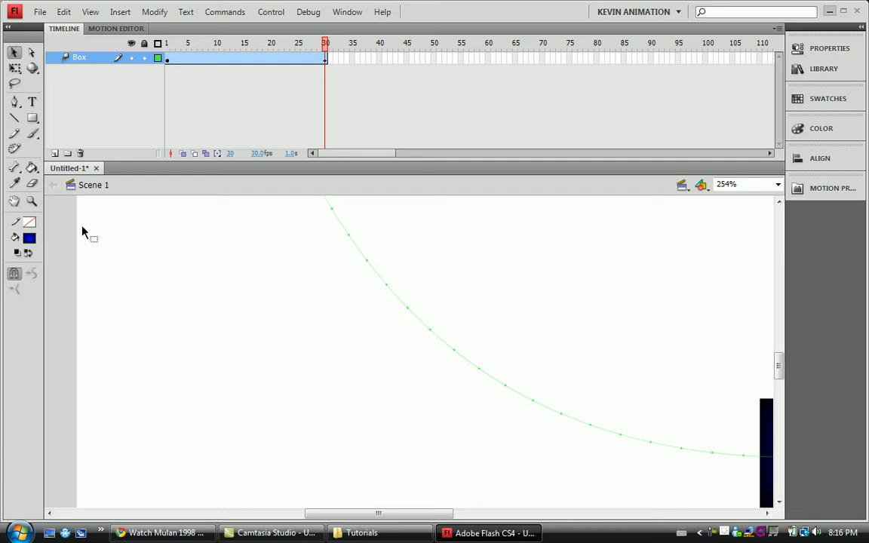
Try to reshape the curved motion path with the Subselection tool.
{"action": "left_click", "coordinate": [32, 201]}
{"action": "left_click", "coordinate": [32, 273]}
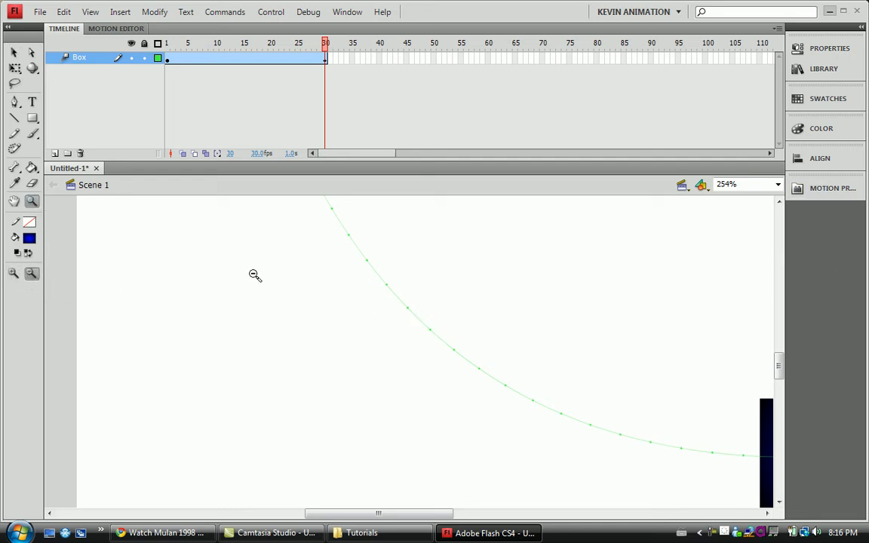
{"action": "left_click", "coordinate": [253, 274]}
{"action": "left_click", "coordinate": [373, 258]}
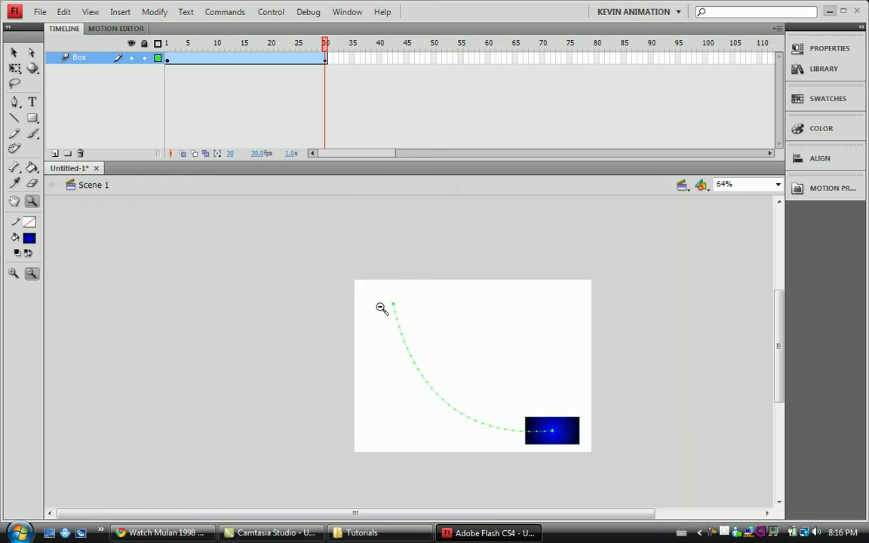
{"action": "left_click", "coordinate": [32, 53]}
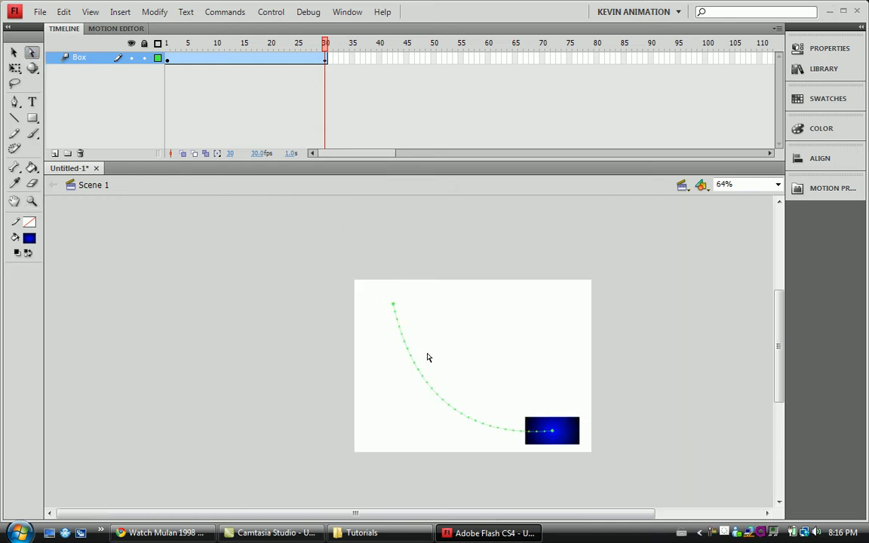
{"action": "mouse_move", "coordinate": [407, 352]}
{"action": "left_mouse_down"}
{"action": "mouse_move", "coordinate": [459, 351]}
{"action": "mouse_move", "coordinate": [469, 361]}
{"action": "mouse_move", "coordinate": [385, 334]}
{"action": "mouse_move", "coordinate": [403, 369]}
{"action": "mouse_move", "coordinate": [396, 355]}
{"action": "left_mouse_up"}
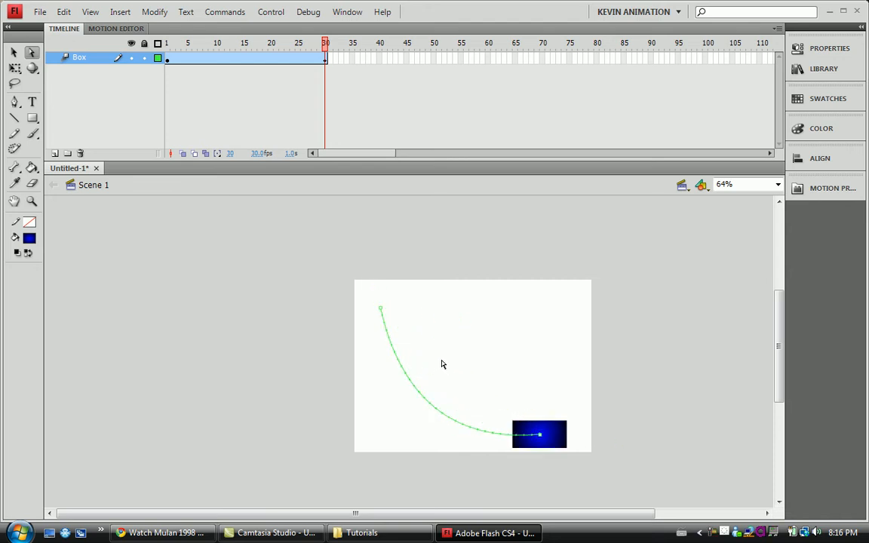
Undo the most recent edits to the motion path.
{"action": "key", "text": "ctrl+z"}
{"action": "key", "text": "ctrl+z"}
{"action": "key", "text": "ctrl+z"}
{"action": "key", "text": "ctrl+z"}
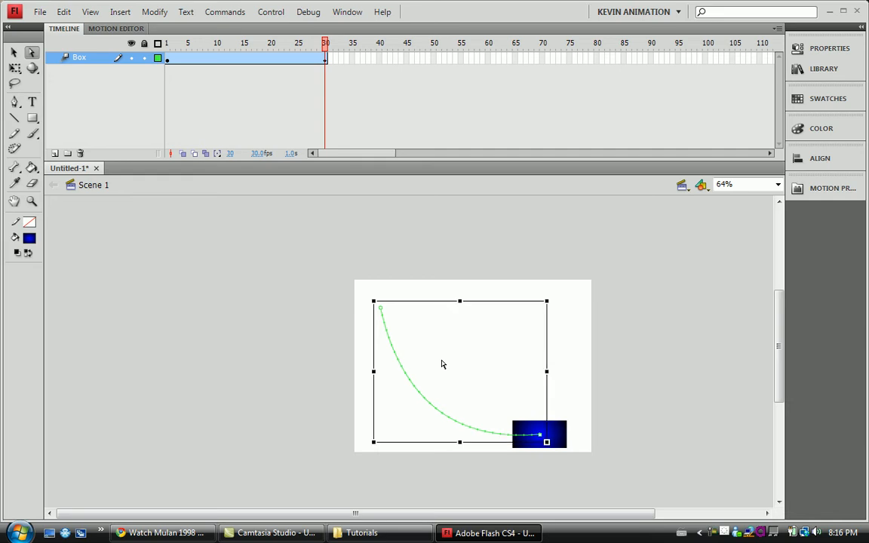
Remove the tween from the Box layer and delete all of its frames after frame 1.
{"action": "right_click", "coordinate": [309, 60]}
{"action": "left_click", "coordinate": [423, 64]}
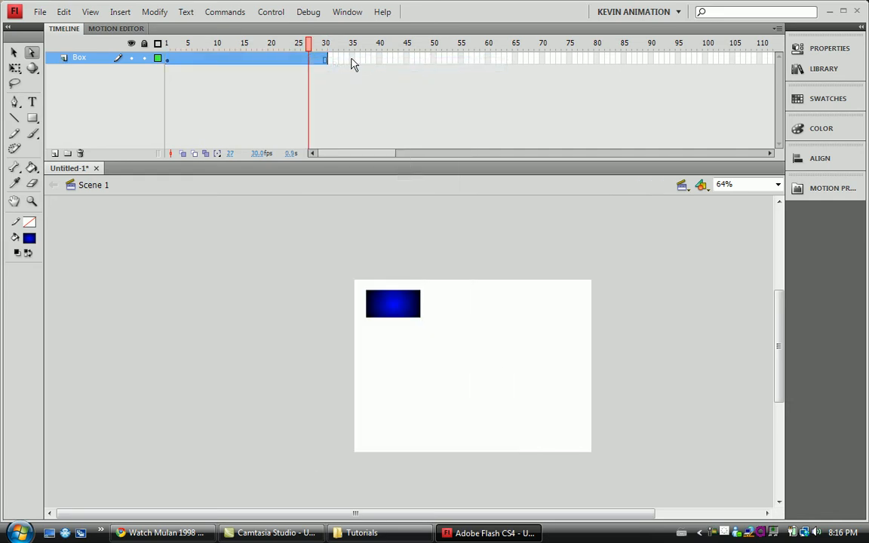
{"action": "left_click_drag", "start_coordinate": [331, 64], "coordinate": [172, 60]}
{"action": "right_click", "coordinate": [187, 60]}
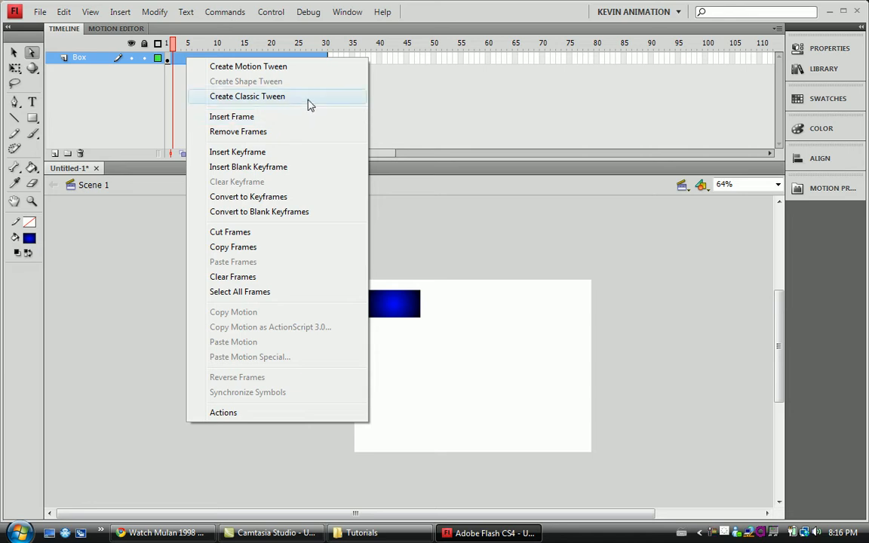
{"action": "left_click", "coordinate": [310, 132]}
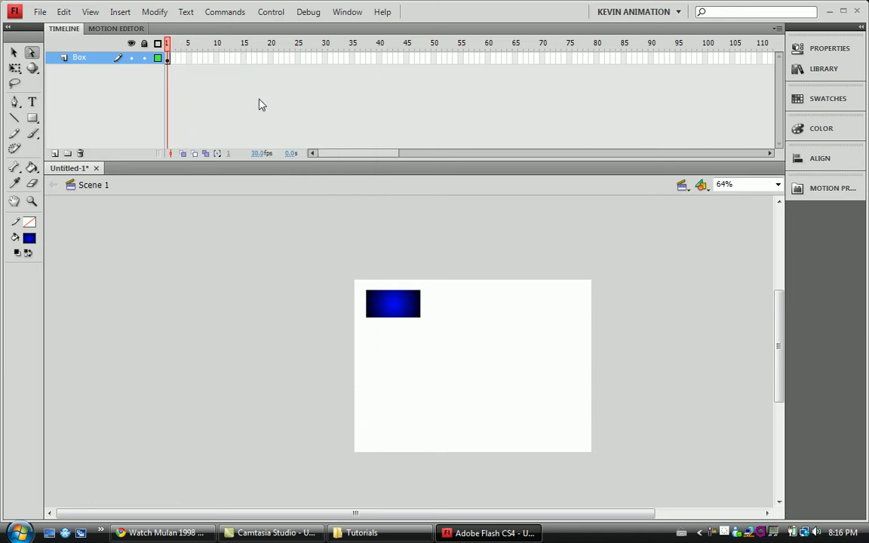
{"action": "right_click", "coordinate": [169, 62]}
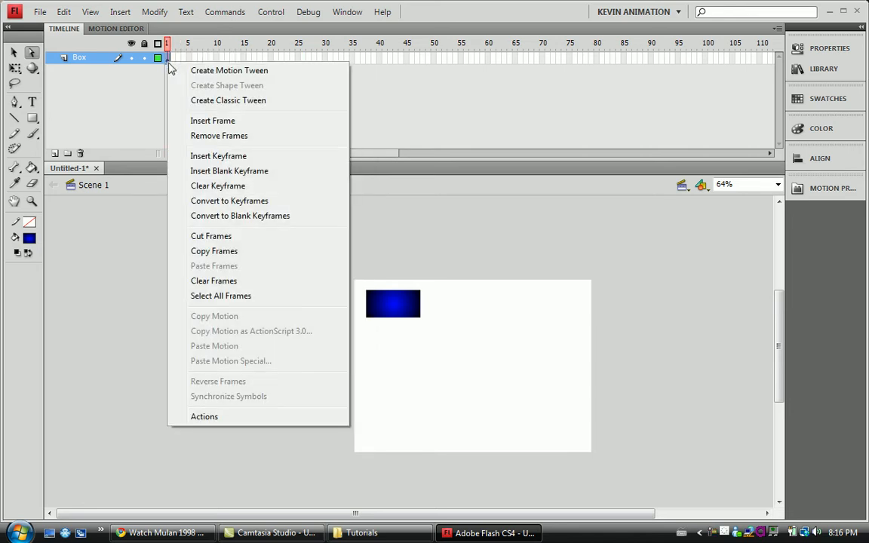
{"action": "left_click", "coordinate": [398, 87]}
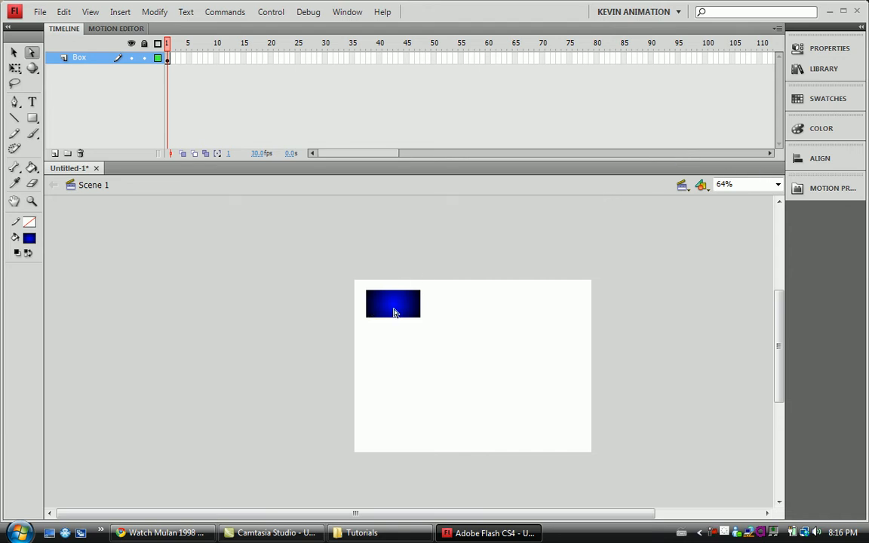
Insert a keyframe at frame 60 of the Box layer.
{"action": "left_click", "coordinate": [32, 200]}
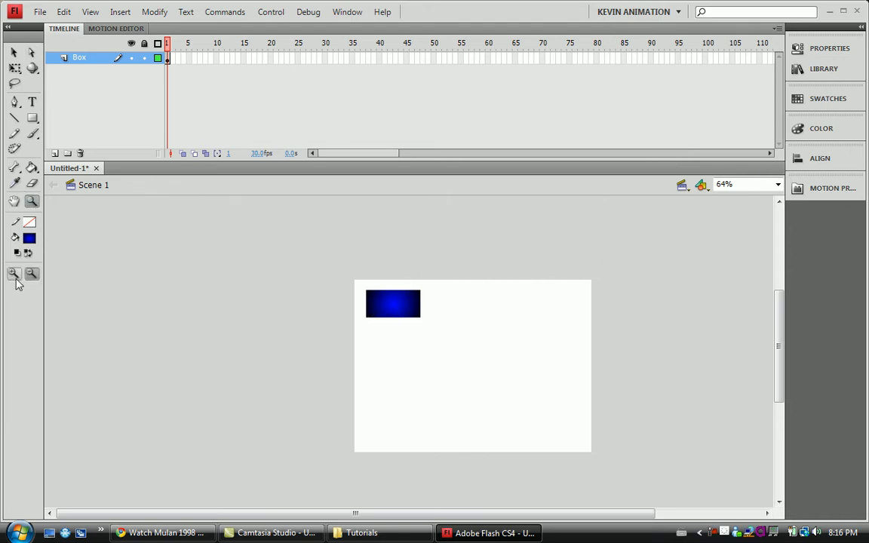
{"action": "left_click_drag", "start_coordinate": [347, 277], "coordinate": [613, 460]}
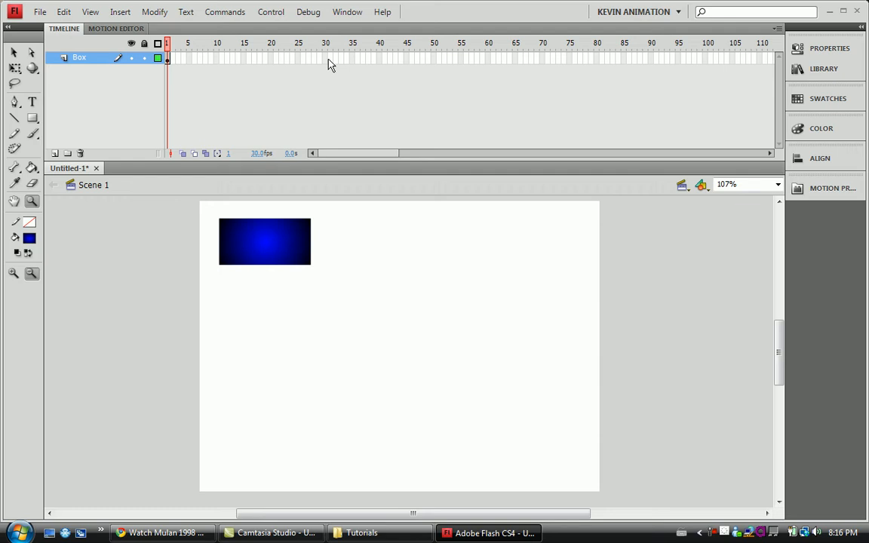
{"action": "right_click", "coordinate": [489, 58]}
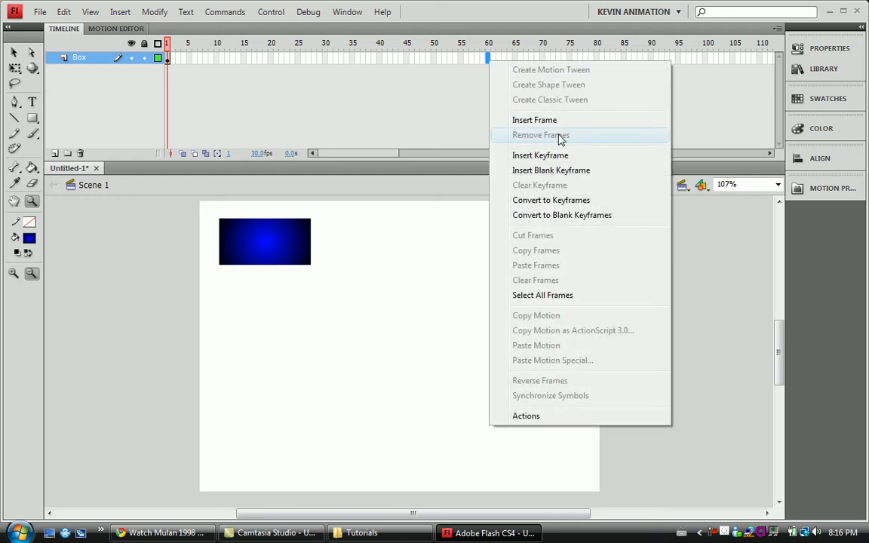
{"action": "left_click", "coordinate": [562, 154]}
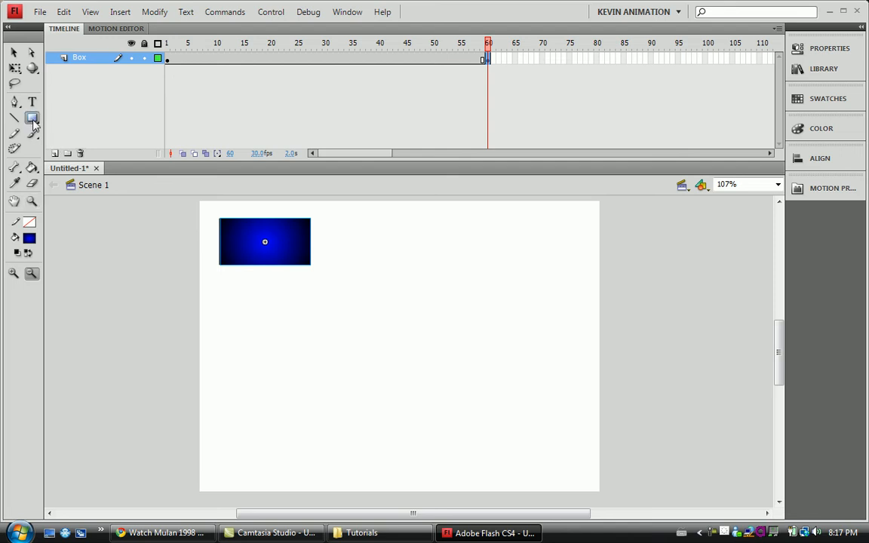
Choose the Oval tool for the replacement shape and delete the blue box from frame 60.
{"action": "left_click_drag", "start_coordinate": [32, 118], "coordinate": [68, 149]}
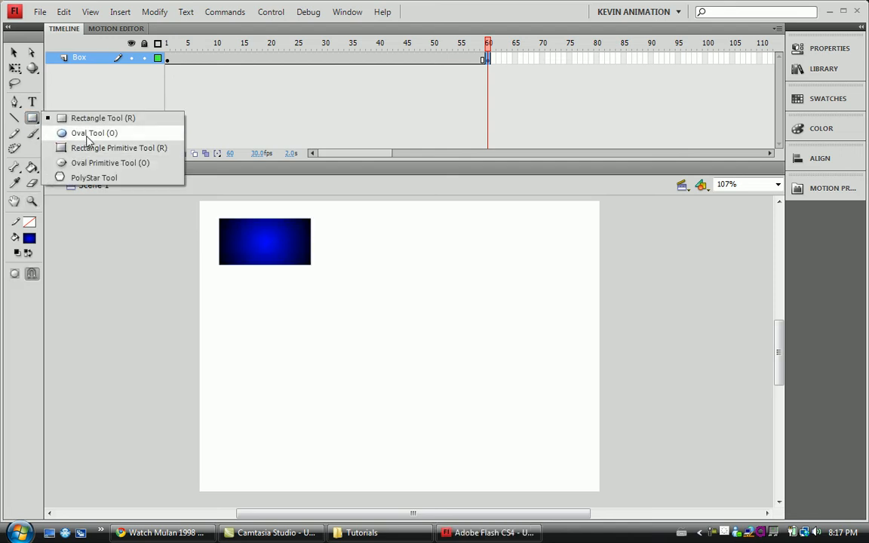
{"action": "left_click", "coordinate": [89, 134]}
{"action": "left_click", "coordinate": [15, 67]}
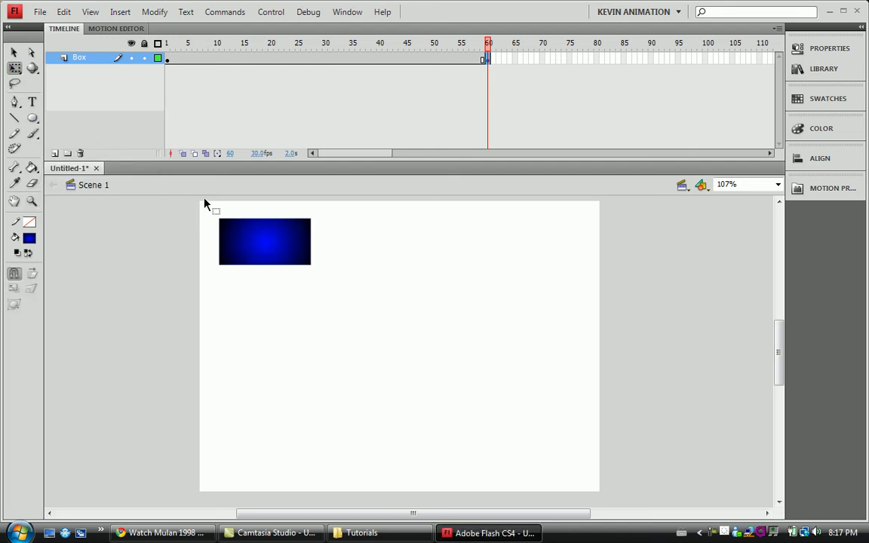
{"action": "left_click", "coordinate": [243, 242]}
{"action": "key", "text": "Delete"}
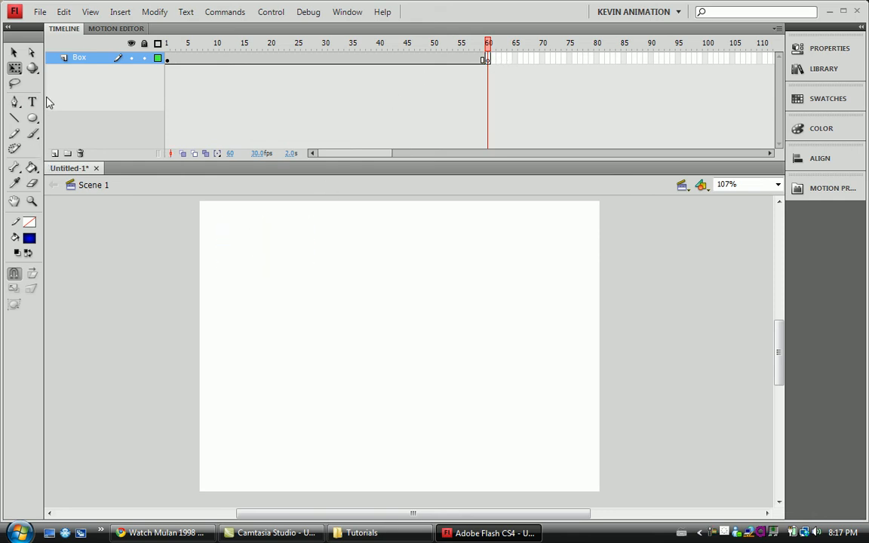
Set the fill to the green radial gradient and draw an oval near the stage's lower-right corner on frame 60.
{"action": "left_click", "coordinate": [32, 235]}
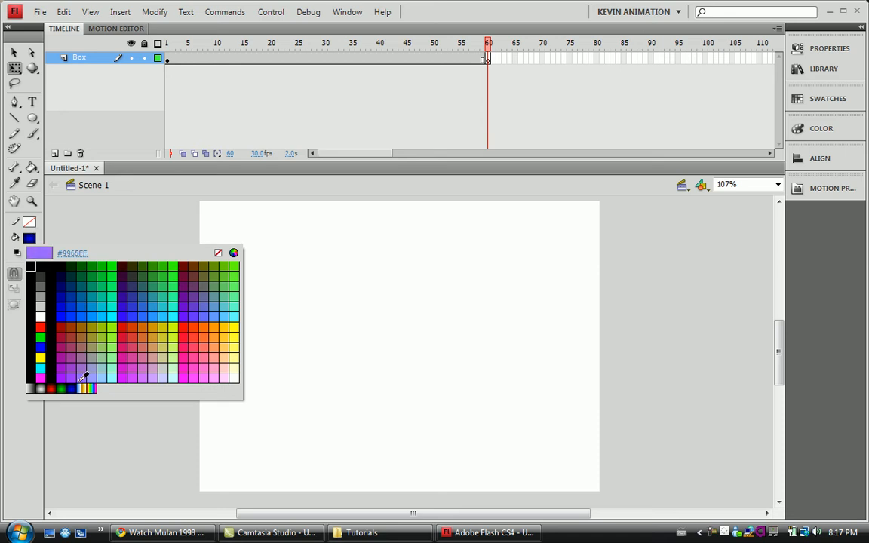
{"action": "left_click", "coordinate": [53, 390]}
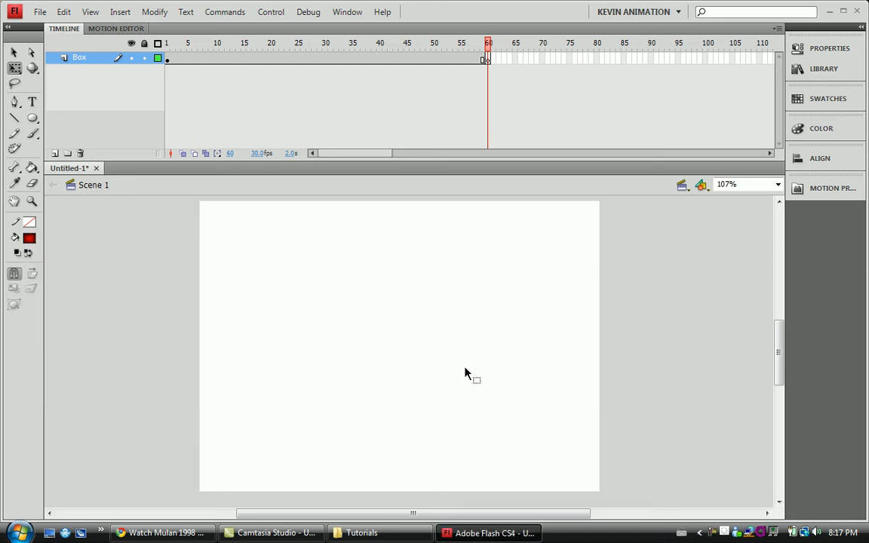
{"action": "left_click", "coordinate": [29, 237]}
{"action": "left_click", "coordinate": [68, 388]}
{"action": "left_click", "coordinate": [32, 117]}
{"action": "left_click_drag", "start_coordinate": [438, 391], "coordinate": [558, 491]}
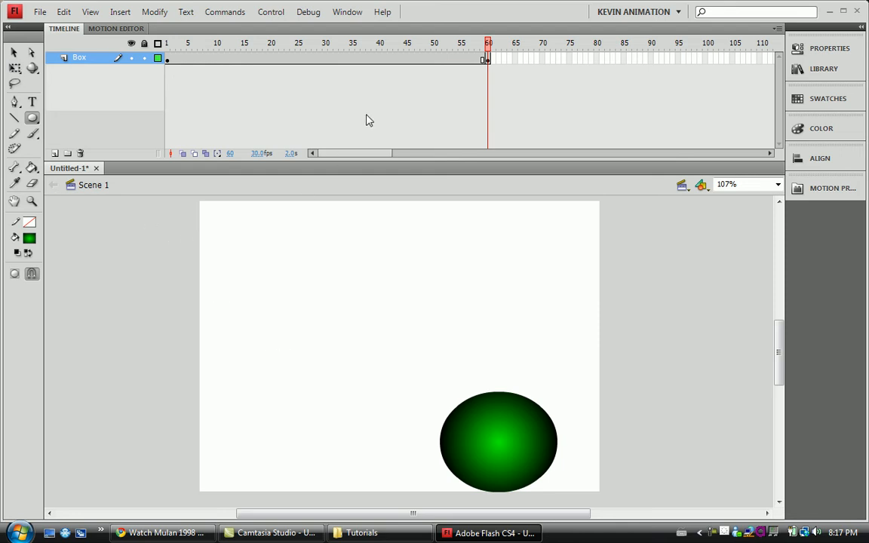
Try to create a shape tween between the box at frame 1 and the green oval at frame 60.
{"action": "left_click", "coordinate": [381, 60]}
{"action": "right_click", "coordinate": [383, 64]}
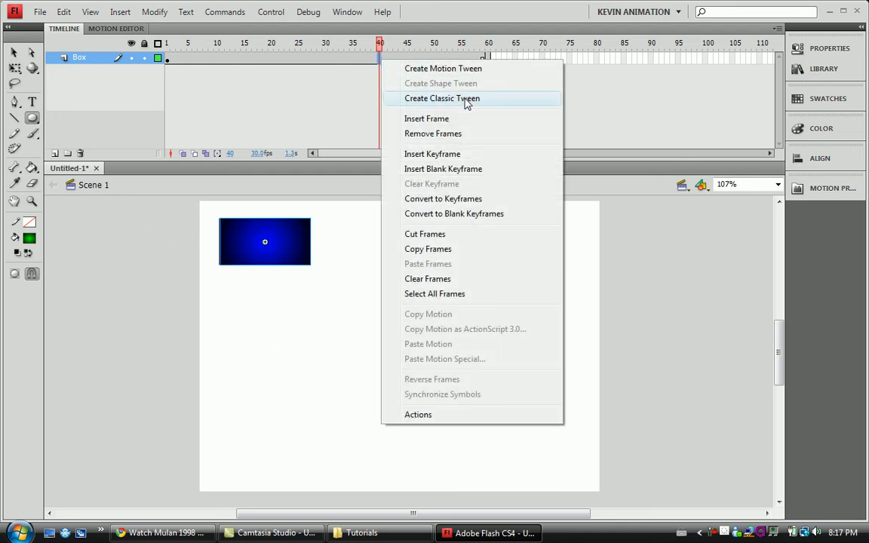
{"action": "left_click", "coordinate": [397, 99]}
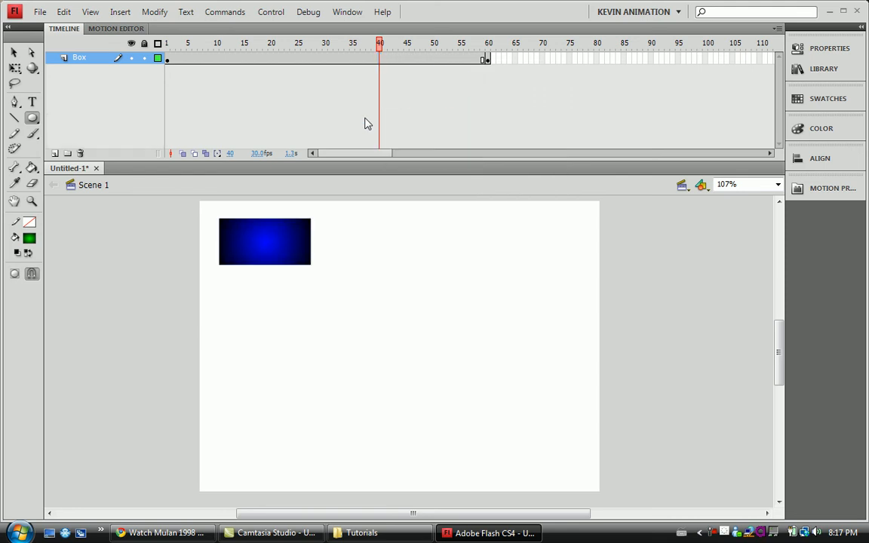
{"action": "left_click_drag", "start_coordinate": [486, 64], "coordinate": [160, 61]}
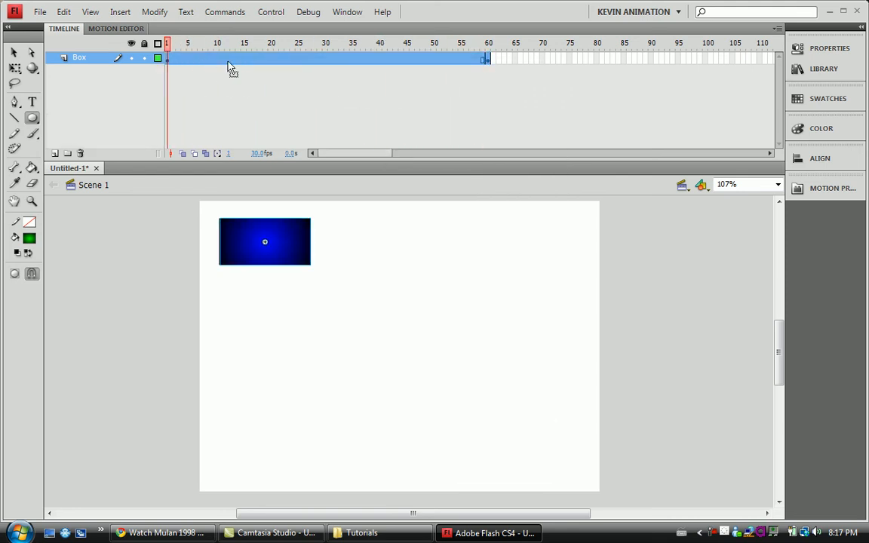
{"action": "right_click", "coordinate": [234, 60]}
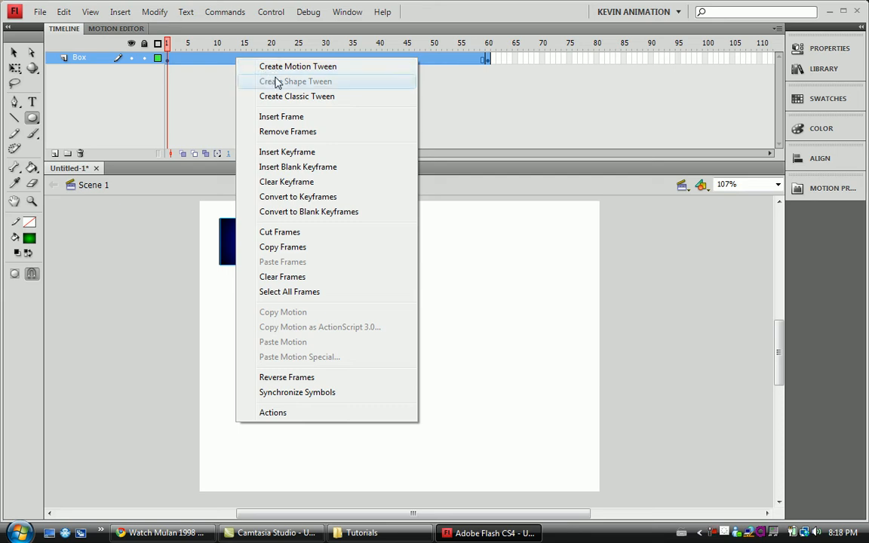
{"action": "left_click", "coordinate": [202, 101]}
{"action": "left_click", "coordinate": [298, 61]}
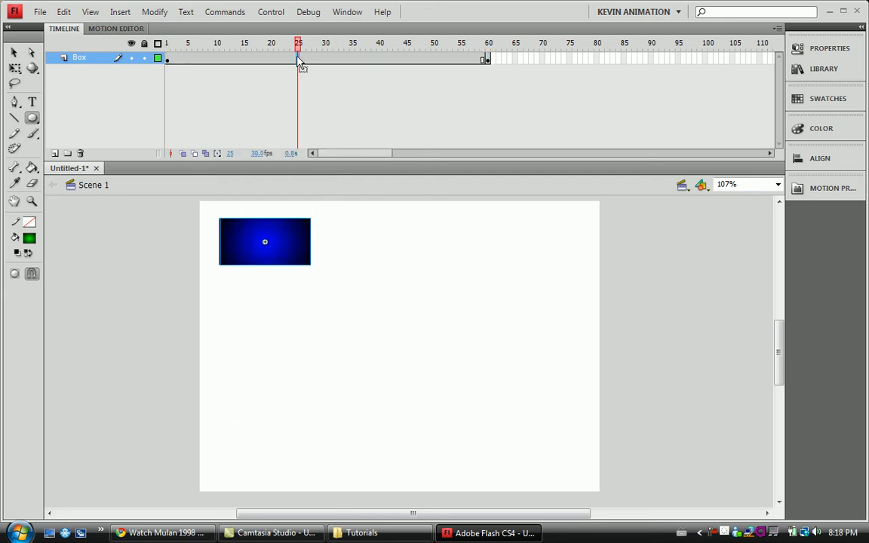
{"action": "left_click", "coordinate": [485, 61]}
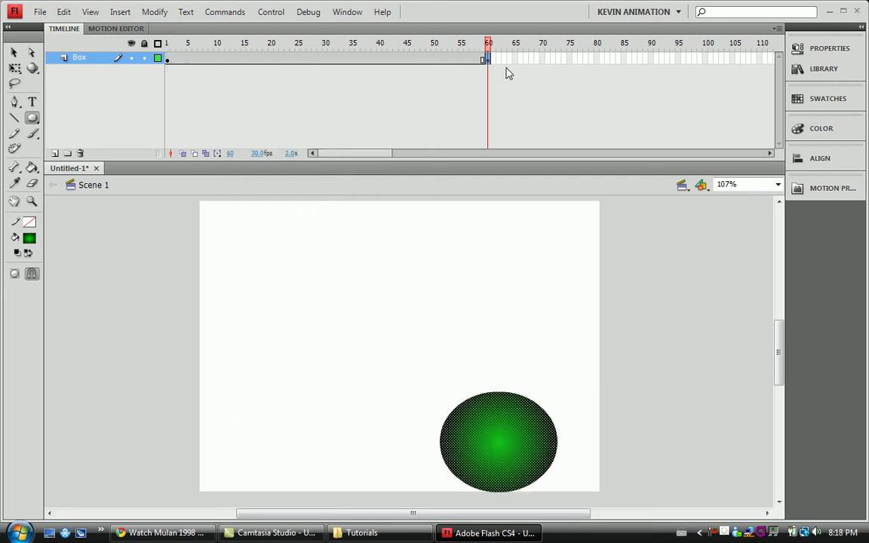
{"action": "left_click_drag", "start_coordinate": [488, 62], "coordinate": [167, 60]}
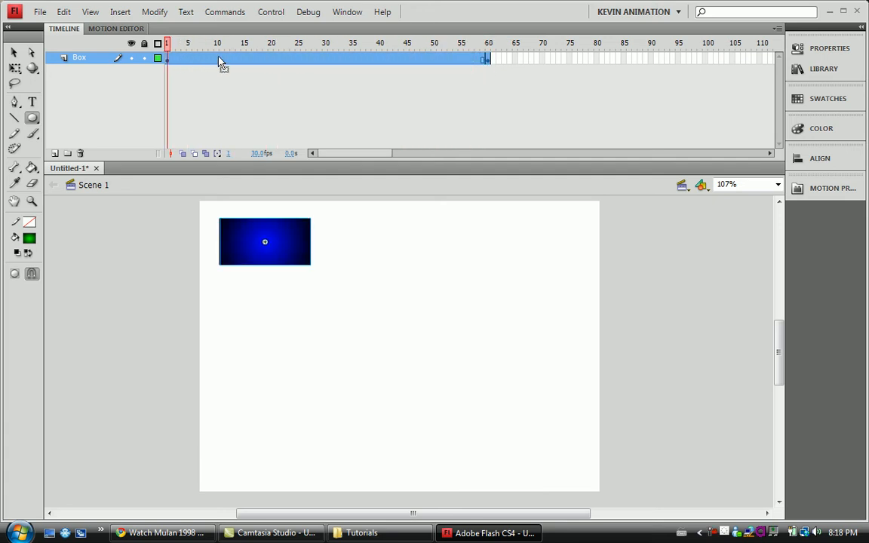
{"action": "right_click", "coordinate": [220, 61]}
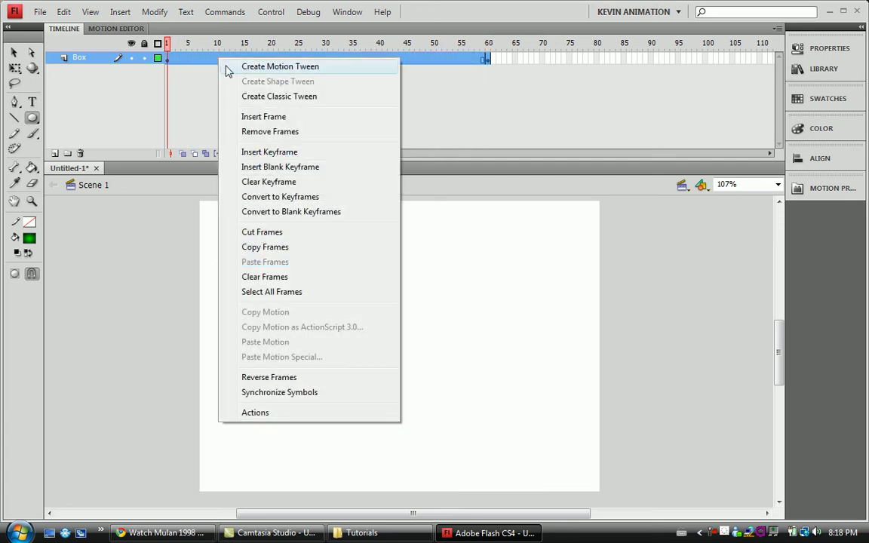
{"action": "left_click", "coordinate": [431, 81]}
Undo all edits back to the blank document and draw a green radial gradient circle near the stage's upper-left corner on frame 1.
{"action": "key", "text": "Return"}
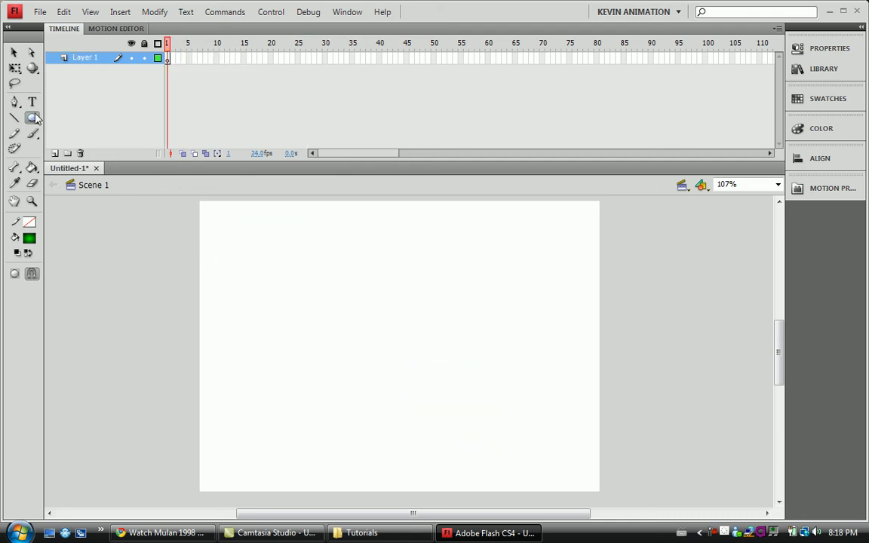
{"action": "left_click", "coordinate": [35, 117]}
{"action": "left_click", "coordinate": [78, 132]}
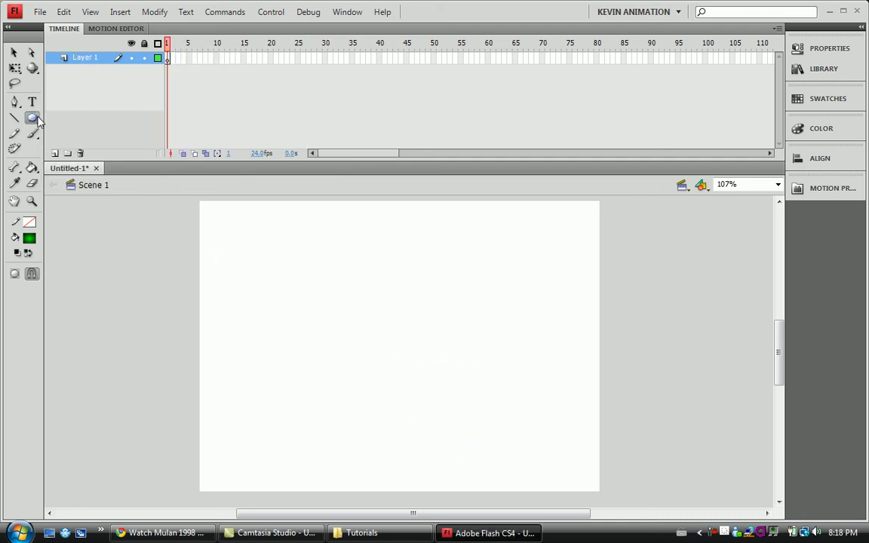
{"action": "left_click_drag", "start_coordinate": [223, 219], "coordinate": [312, 308]}
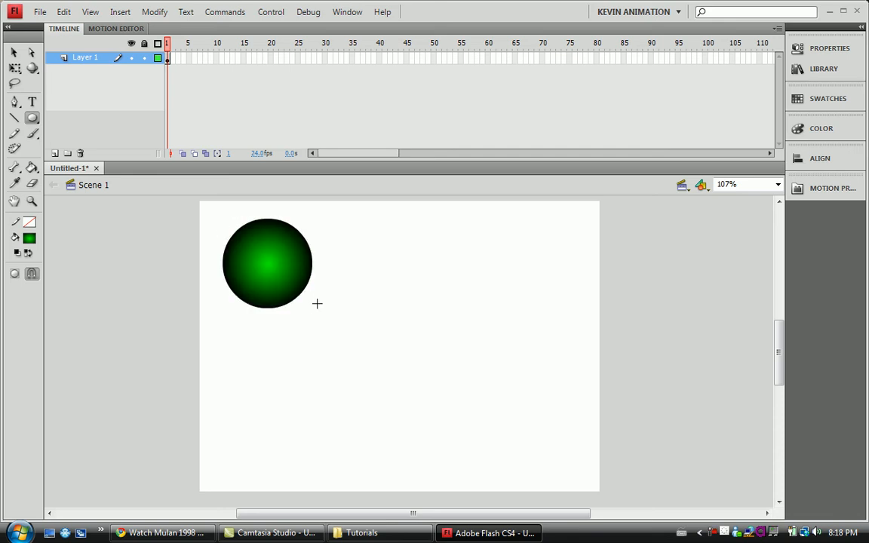
Insert a keyframe at frame 60 of Layer 1 and recolor its circle with the blue radial gradient.
{"action": "right_click", "coordinate": [489, 58]}
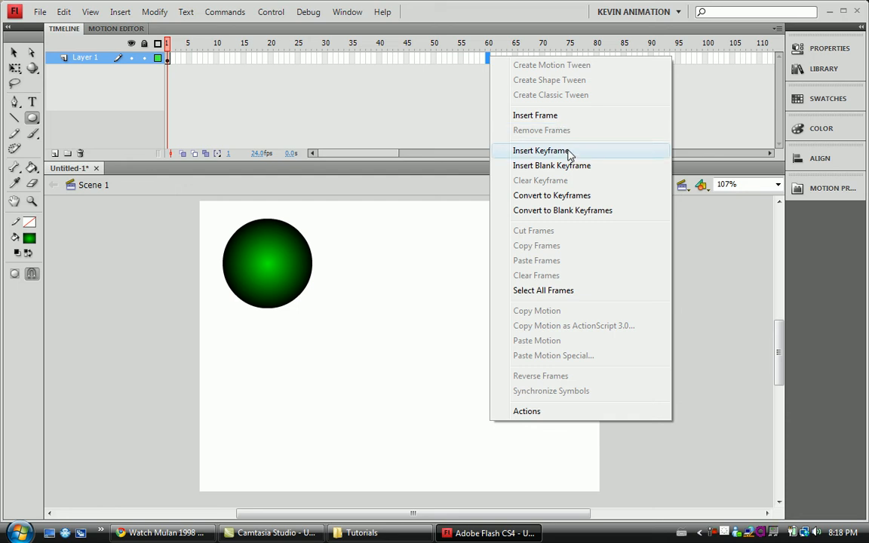
{"action": "left_click", "coordinate": [541, 151]}
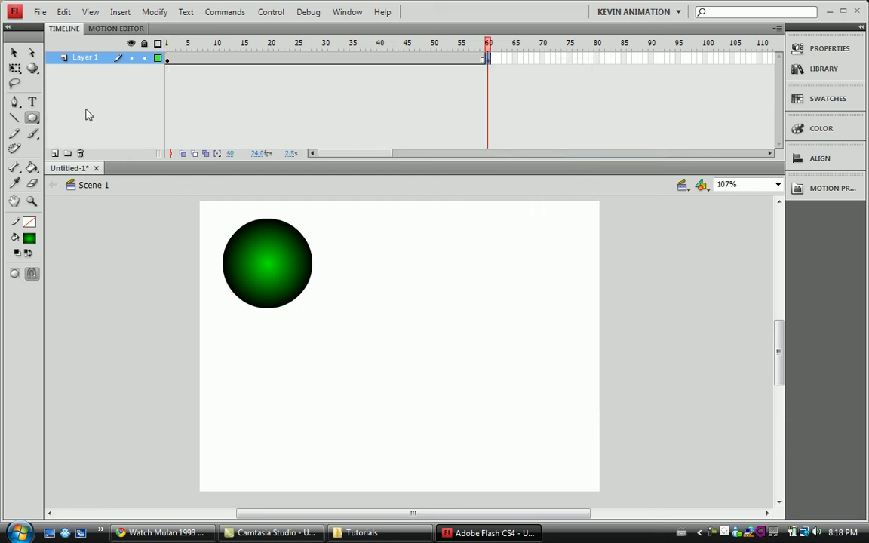
{"action": "left_click", "coordinate": [31, 238]}
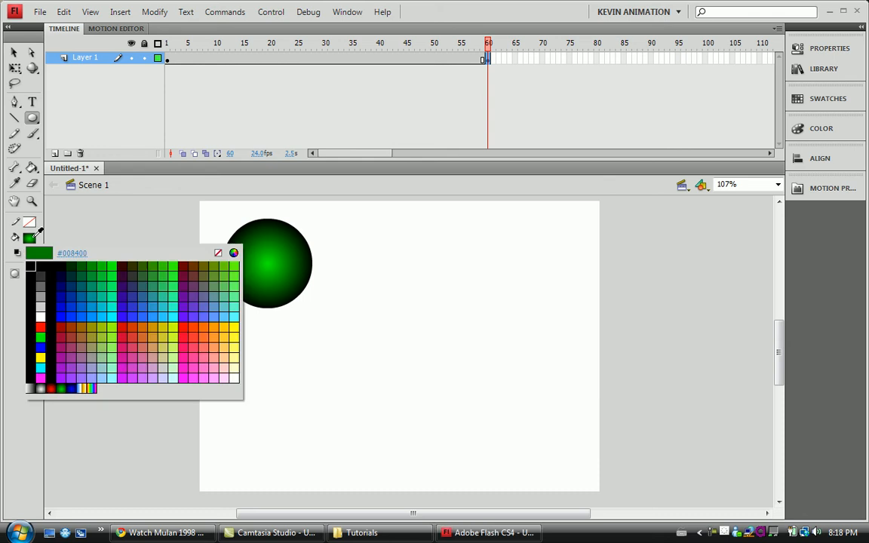
{"action": "left_click", "coordinate": [73, 389]}
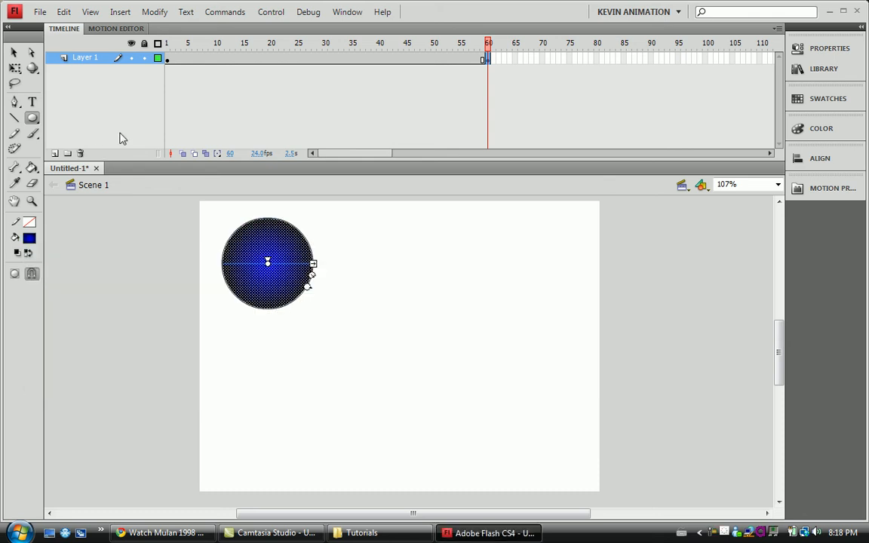
Compare the circles at frames 1 and 60 of Layer 1, and delete the blue circle from keyframe 60.
{"action": "left_click", "coordinate": [169, 60]}
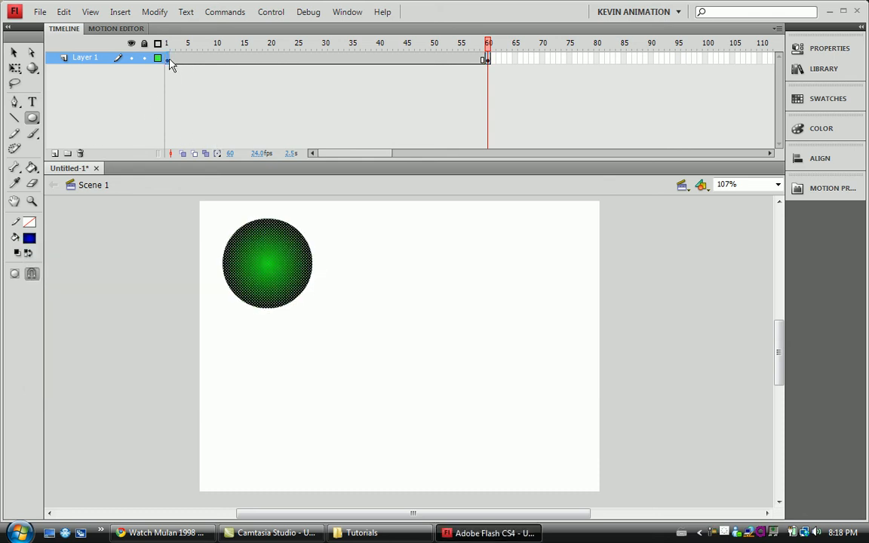
{"action": "left_click", "coordinate": [488, 58]}
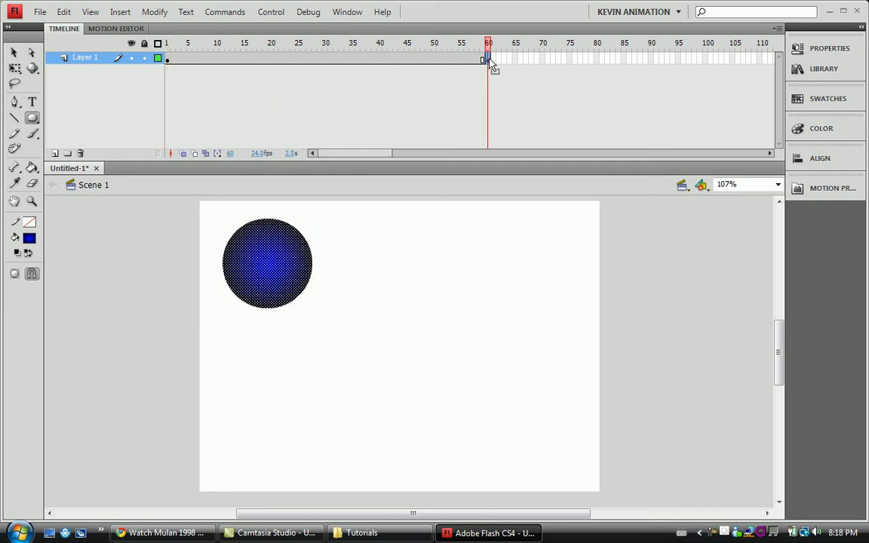
{"action": "key", "text": "Delete"}
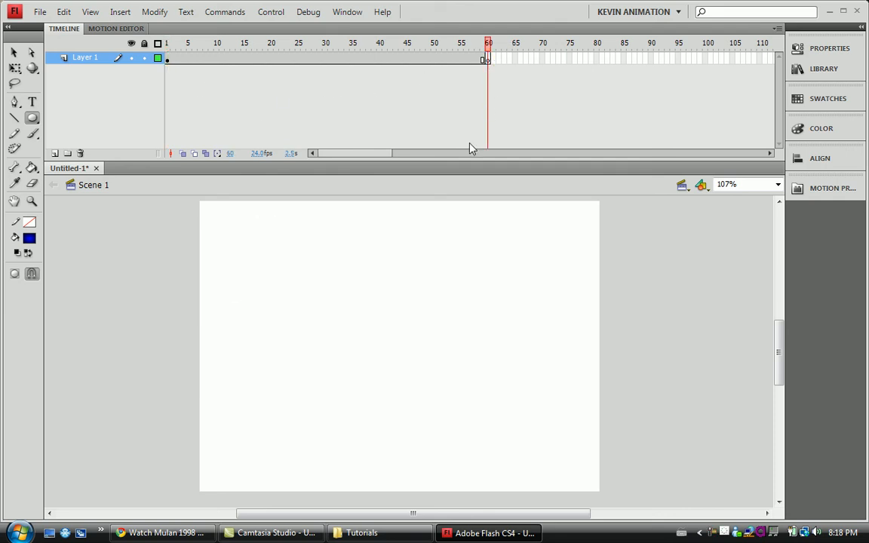
Draw a rectangle with the red radial gradient fill near the stage's lower-right corner on frame 60, using the Rectangle Tool.
{"action": "left_click", "coordinate": [31, 118]}
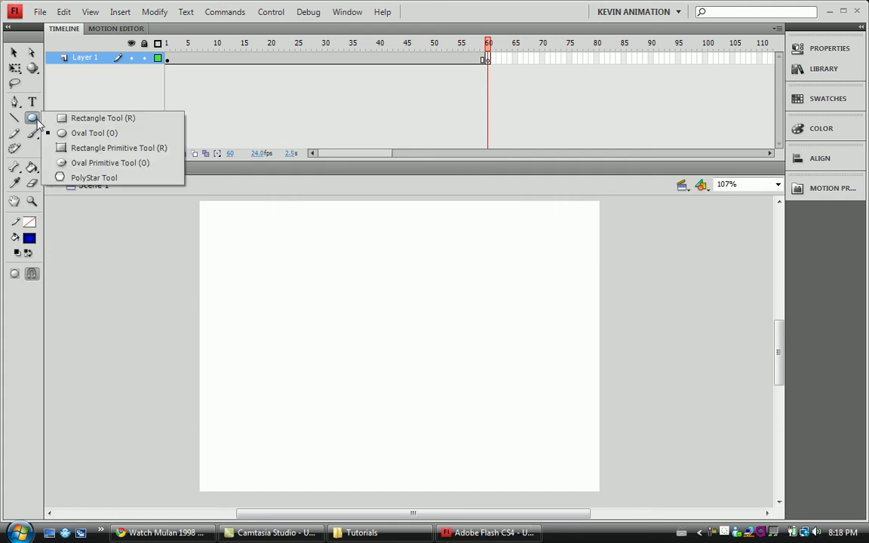
{"action": "left_click", "coordinate": [61, 119]}
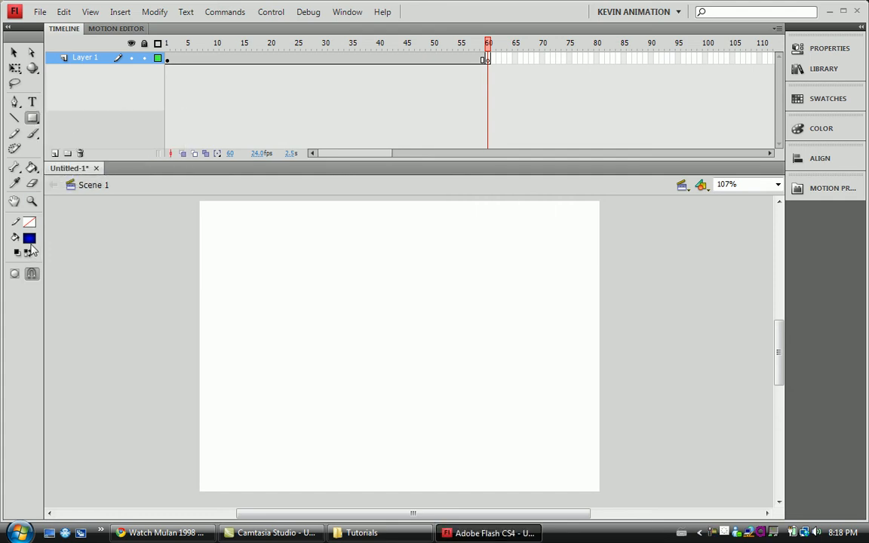
{"action": "left_click", "coordinate": [29, 238]}
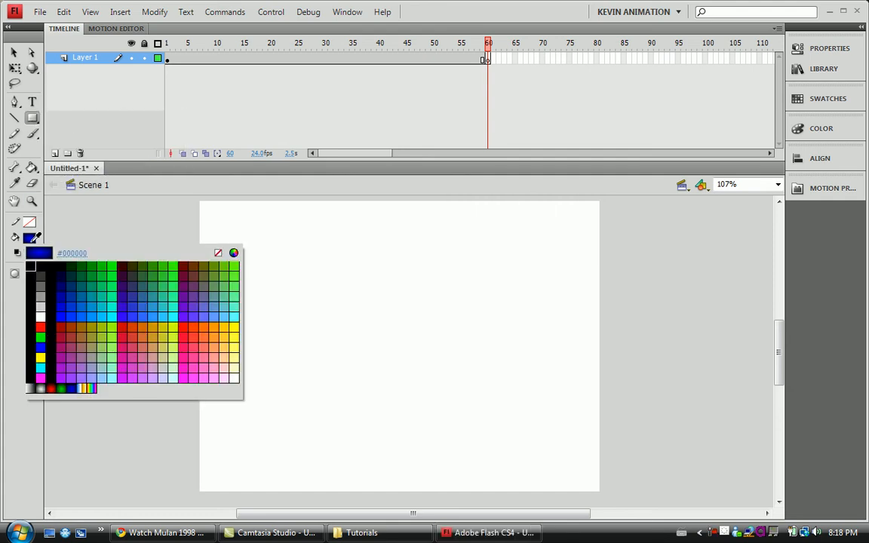
{"action": "left_click", "coordinate": [62, 388]}
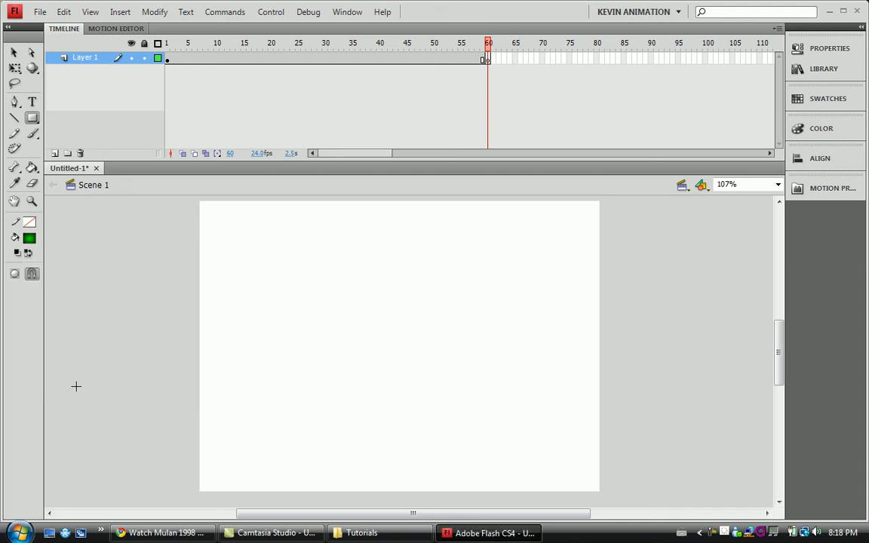
{"action": "left_click", "coordinate": [212, 59]}
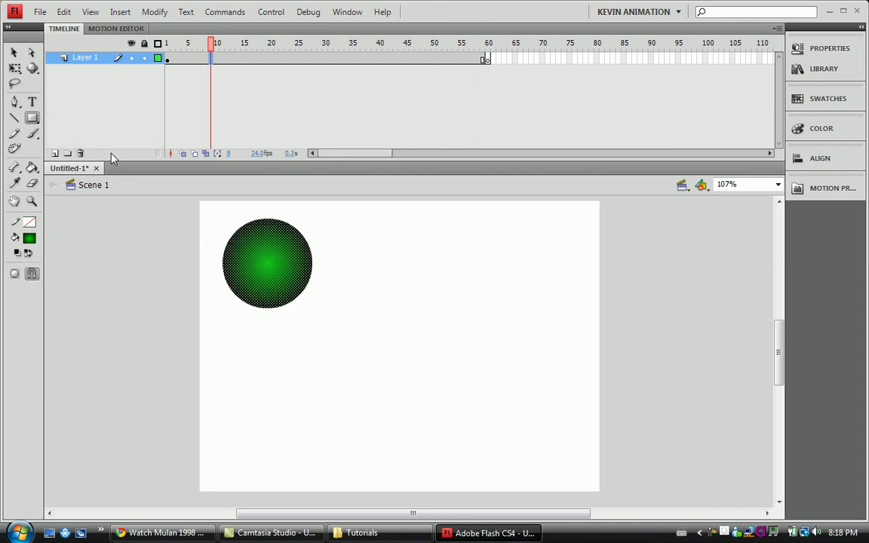
{"action": "left_click", "coordinate": [487, 58]}
{"action": "left_click", "coordinate": [33, 241]}
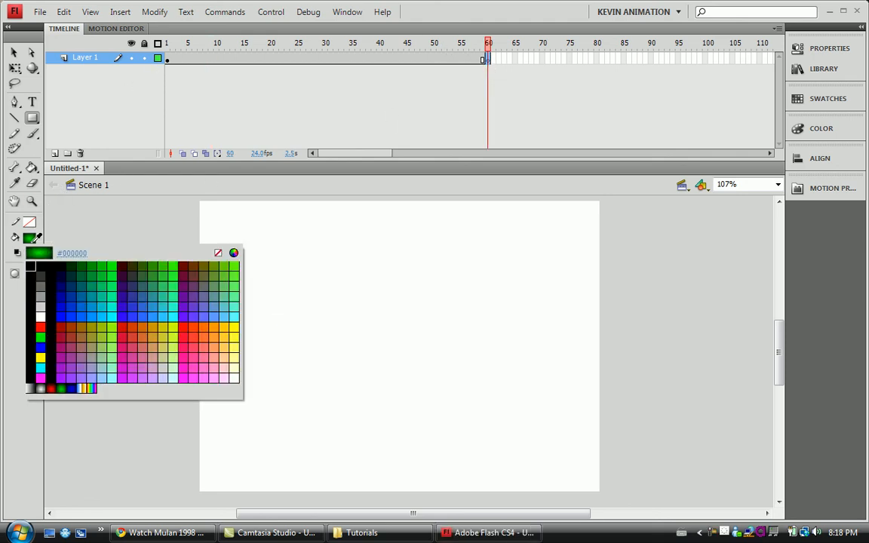
{"action": "left_click", "coordinate": [40, 347]}
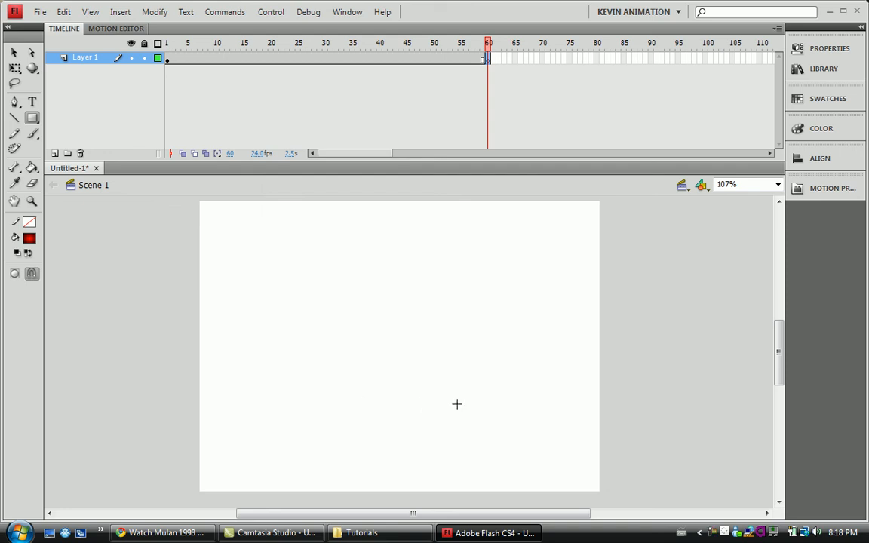
{"action": "left_click_drag", "start_coordinate": [456, 403], "coordinate": [578, 477]}
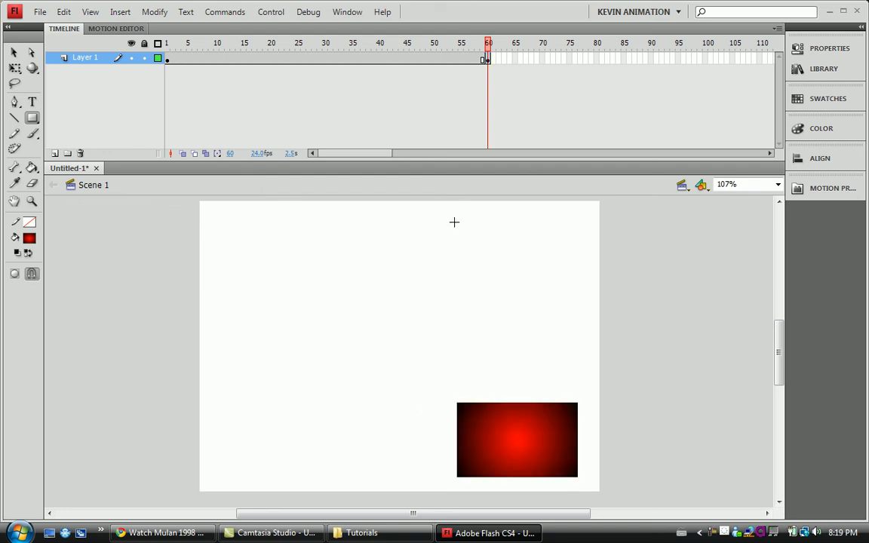
Create a shape tween between frames 1 and 60 of Layer 1, test the movie, and close the preview.
{"action": "right_click", "coordinate": [419, 62]}
{"action": "left_click", "coordinate": [445, 80]}
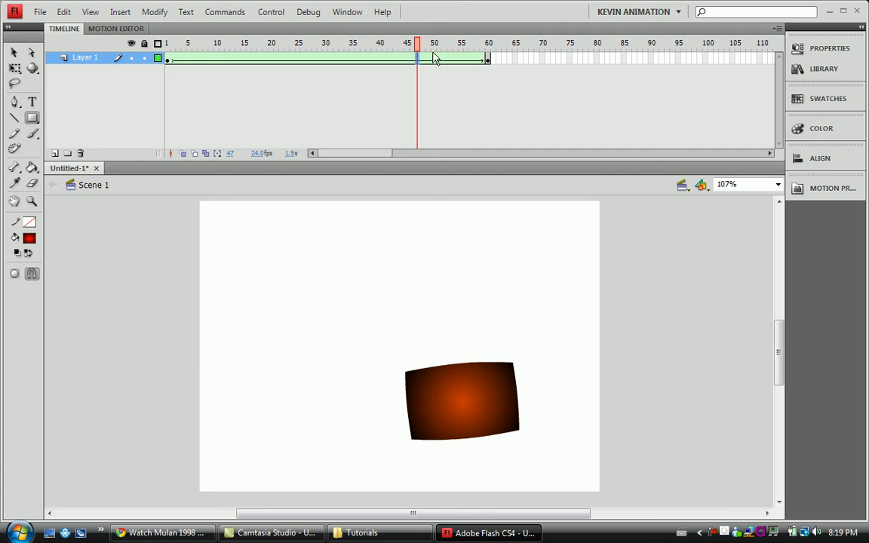
{"action": "key", "text": "ctrl+Return"}
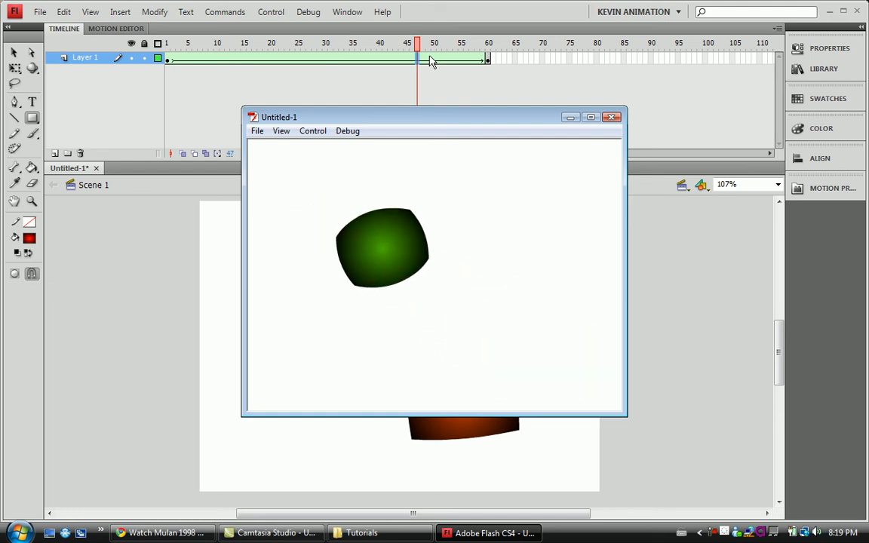
{"action": "left_click", "coordinate": [610, 117]}
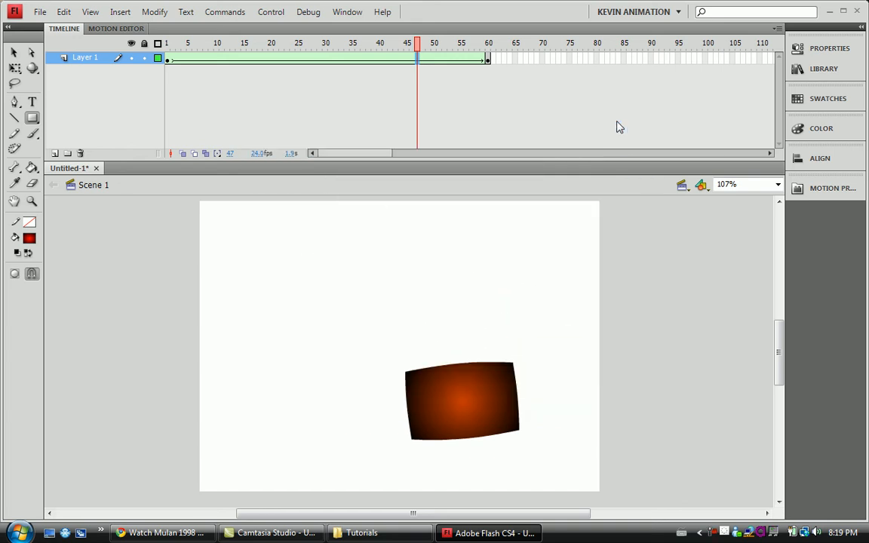